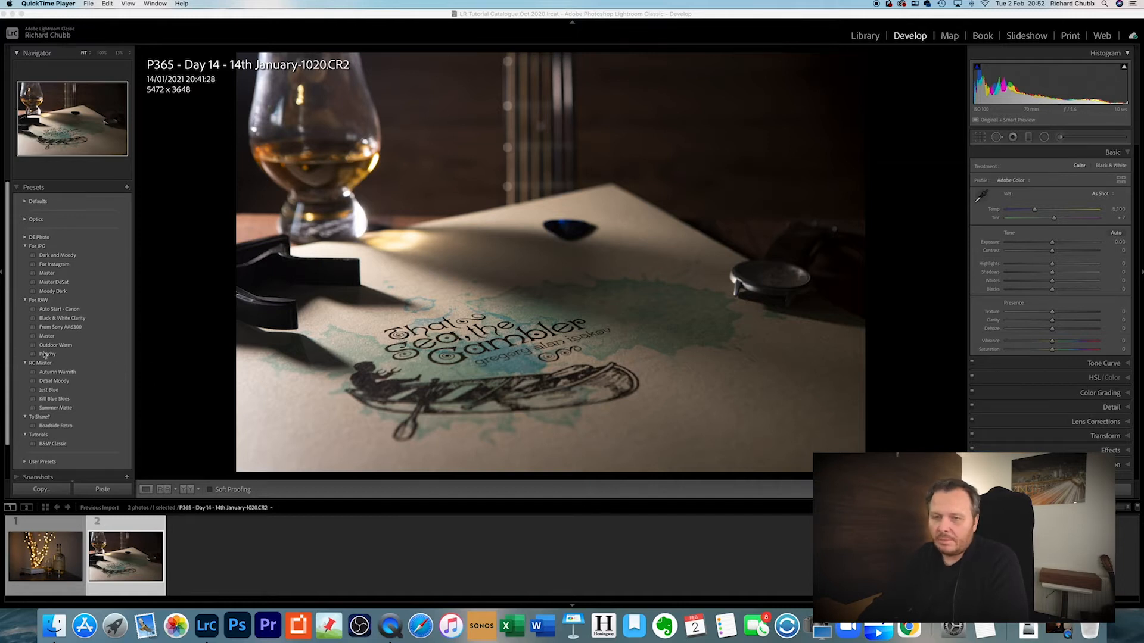
Step: Apply the DeSat Moody preset and draw a radial filter ellipse above the lettering with its exposure reset to 0
left_click(59, 382)
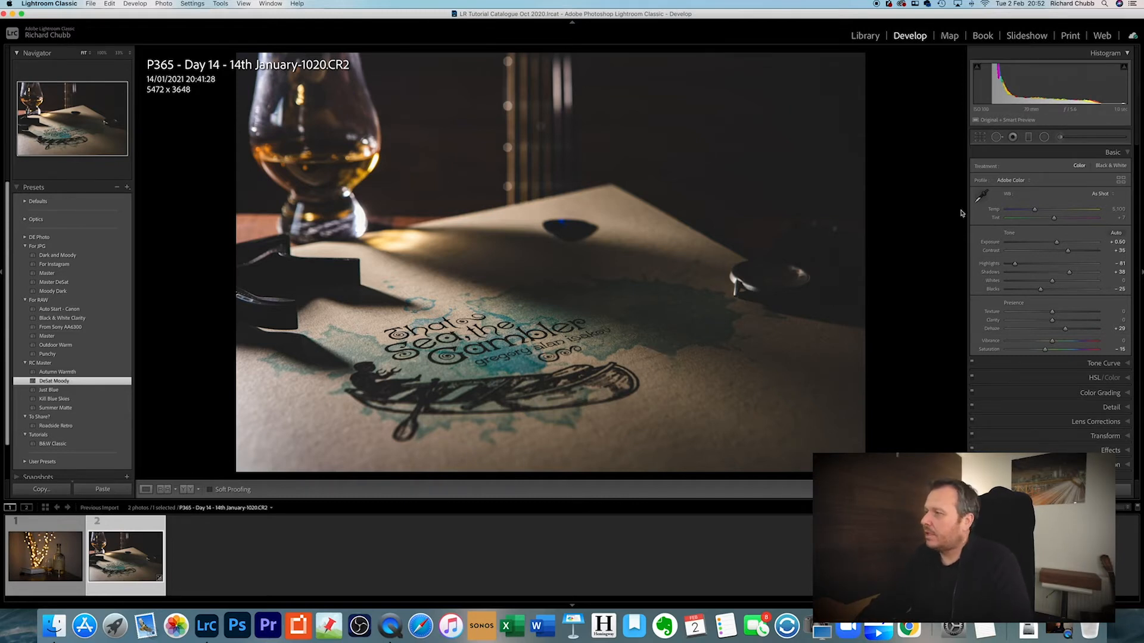
left_click(1044, 138)
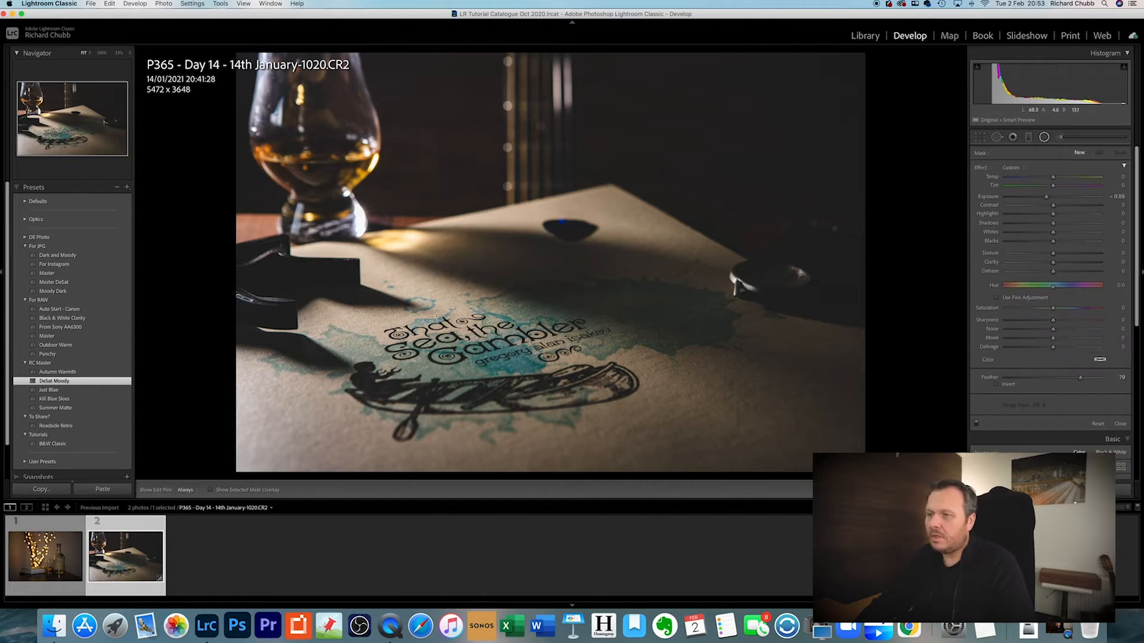
left_click_drag(438, 305, 531, 325)
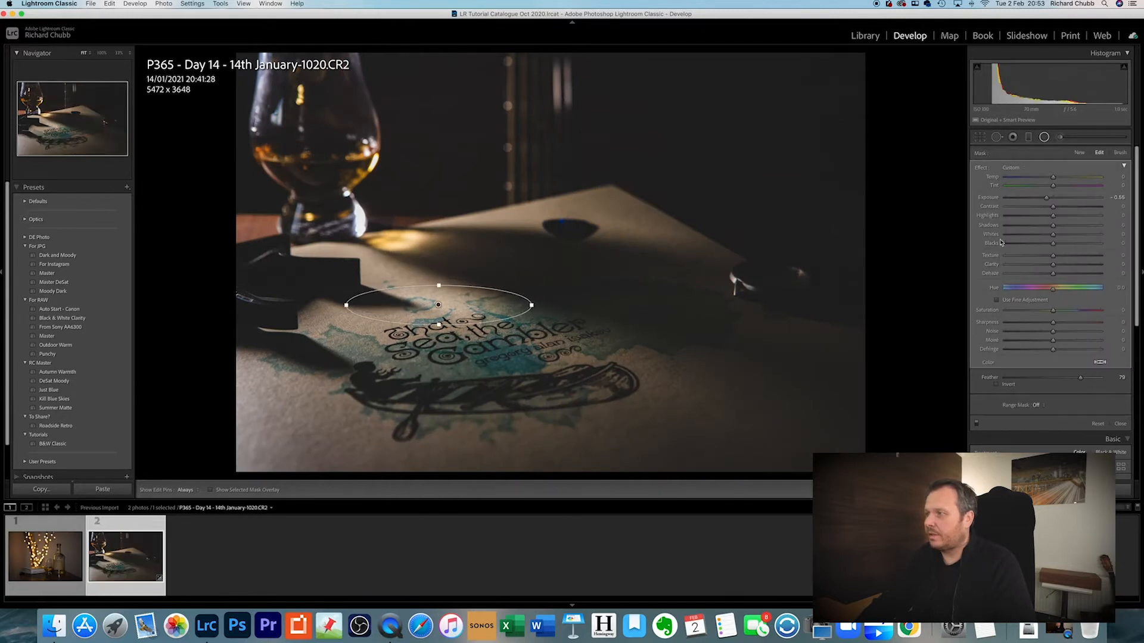
double_click(986, 198)
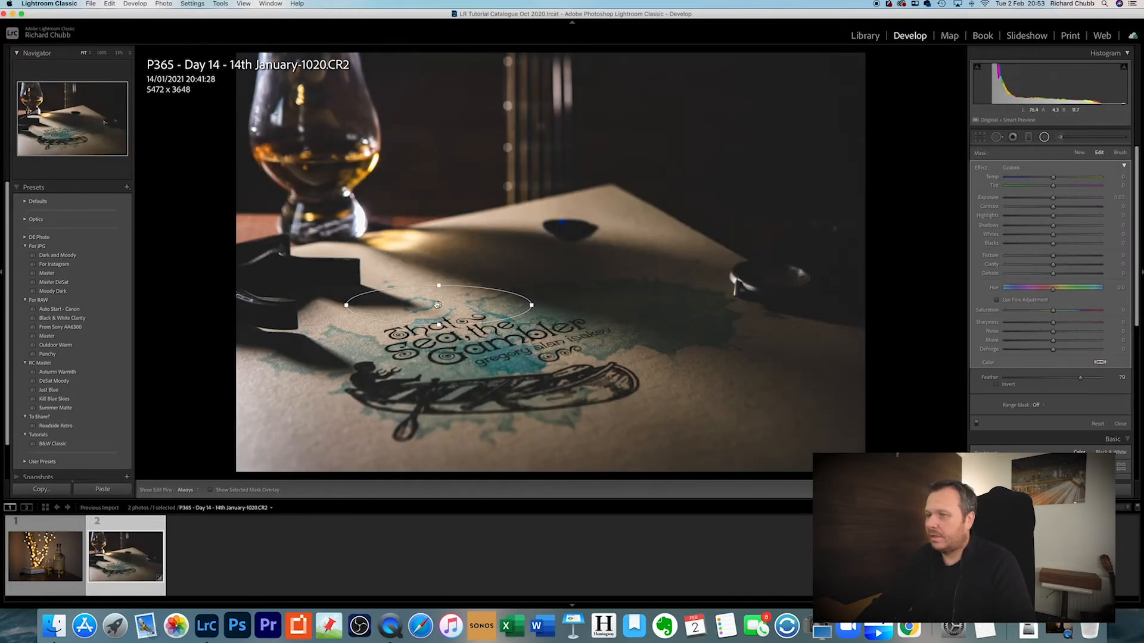
Step: Reshape the radial filter into a near-circle and move it down over the printed lettering
left_click_drag(439, 325, 445, 334)
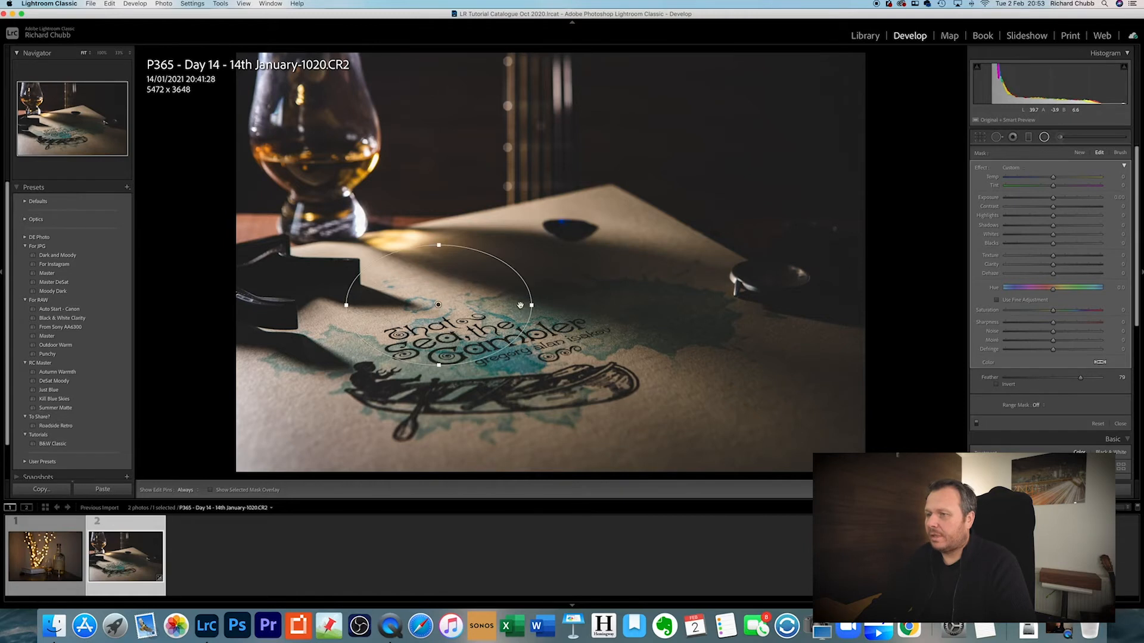
left_click_drag(530, 305, 557, 316)
mouse_move(441, 245)
left_mouse_down()
mouse_move(444, 190)
mouse_move(448, 235)
left_mouse_up()
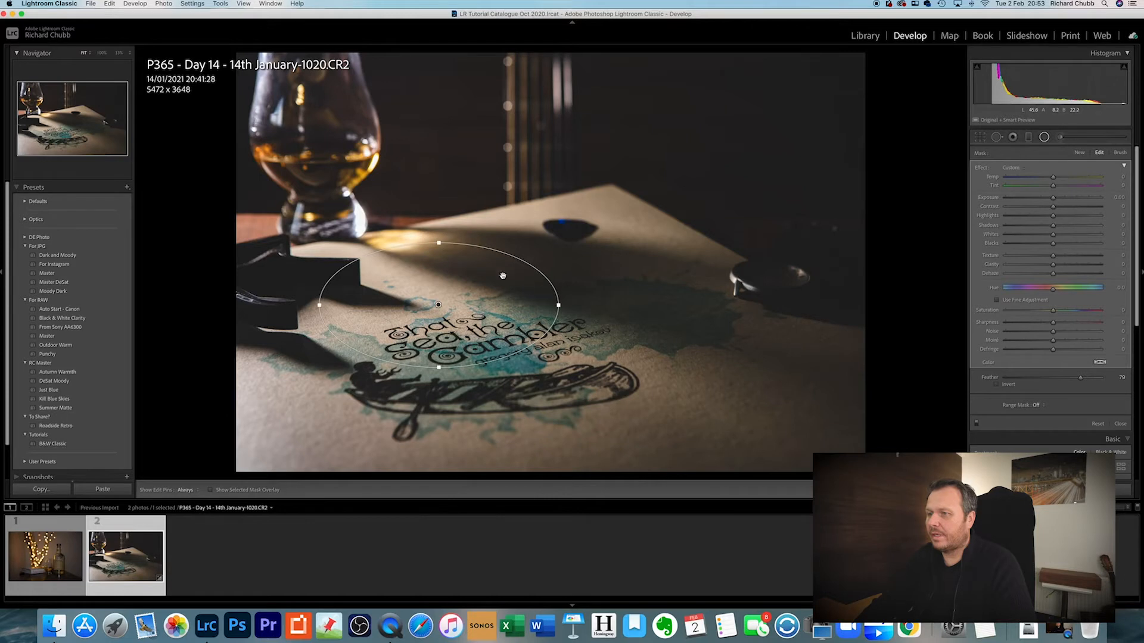
left_click_drag(560, 304, 510, 305)
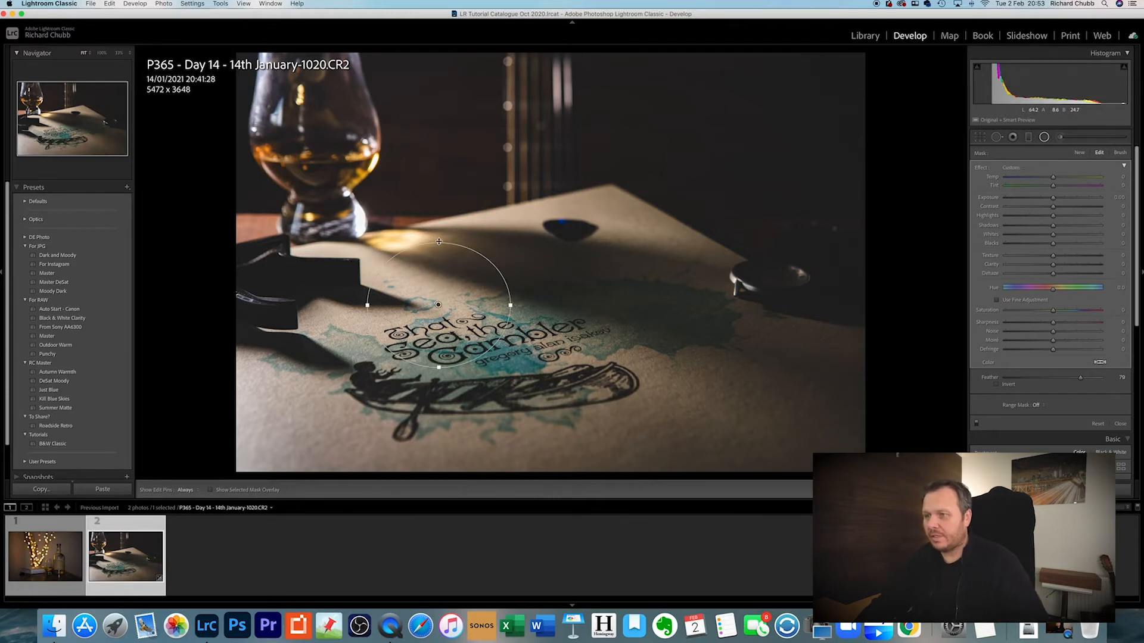
mouse_move(439, 243)
left_mouse_down()
mouse_move(450, 178)
mouse_move(454, 228)
left_mouse_up()
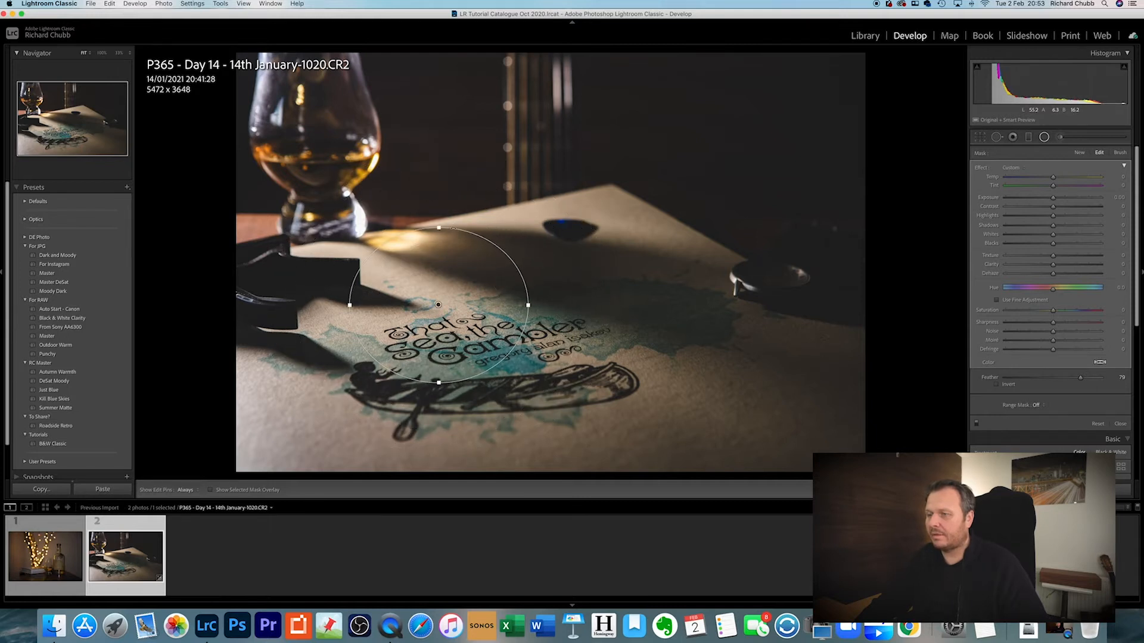
left_click_drag(495, 310, 505, 335)
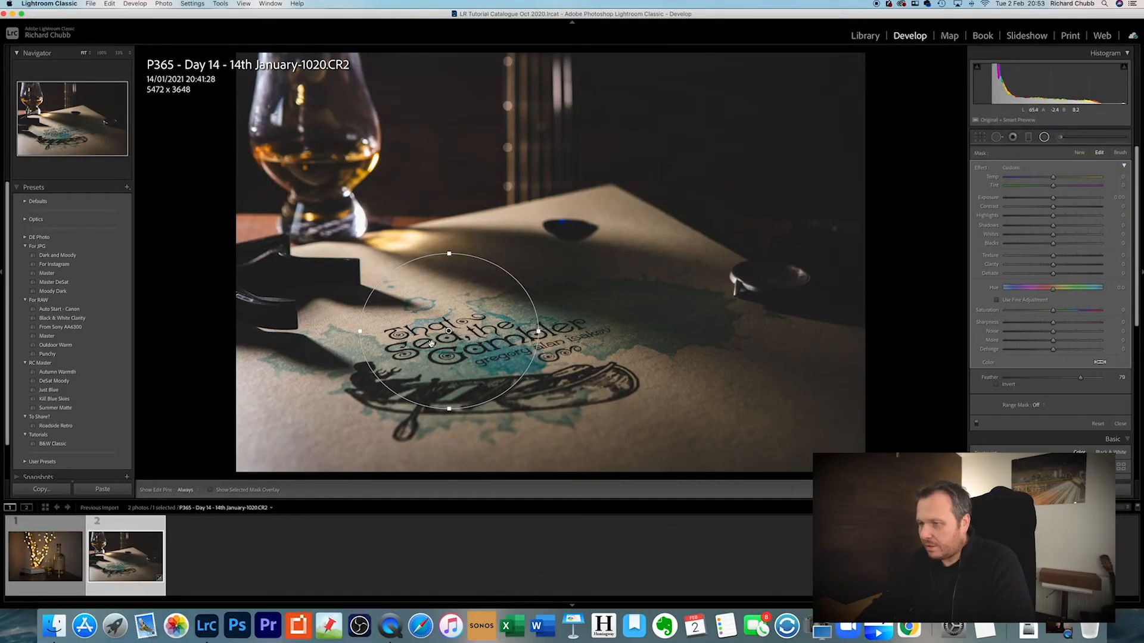
Step: Enlarge the radial filter into a wide ellipse, centre it on the lettering and boat drawing, and tilt it clockwise
left_click_drag(538, 331, 599, 332)
left_click_drag(451, 255, 449, 235)
left_click_drag(451, 426, 451, 430)
left_click_drag(472, 388, 506, 387)
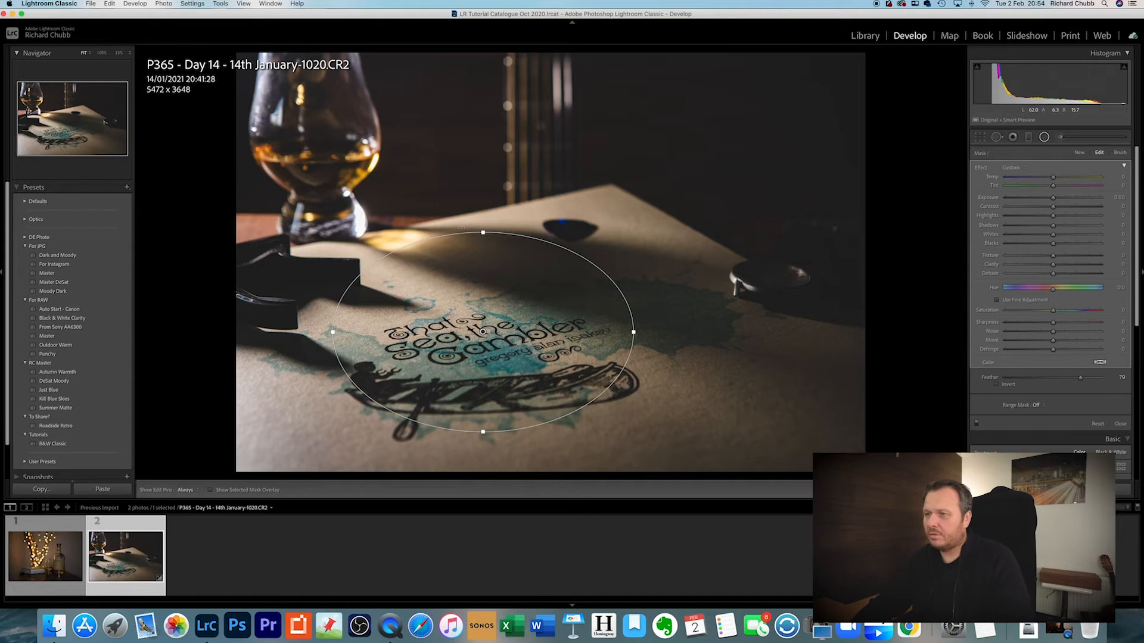
left_click_drag(461, 228, 483, 227)
mouse_move(490, 321)
left_mouse_down()
mouse_move(500, 327)
mouse_move(490, 332)
left_mouse_up()
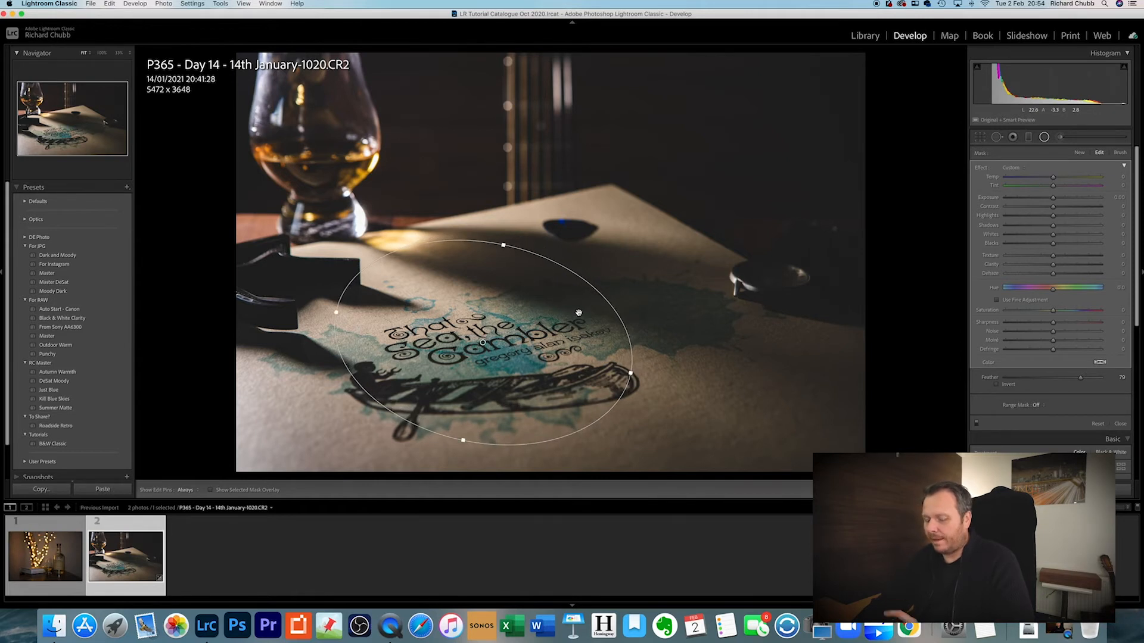
Step: Lower the radial filter's exposure to -3.17 with the mask overlay shown, and hide the overlay to view the darkening
key("o")
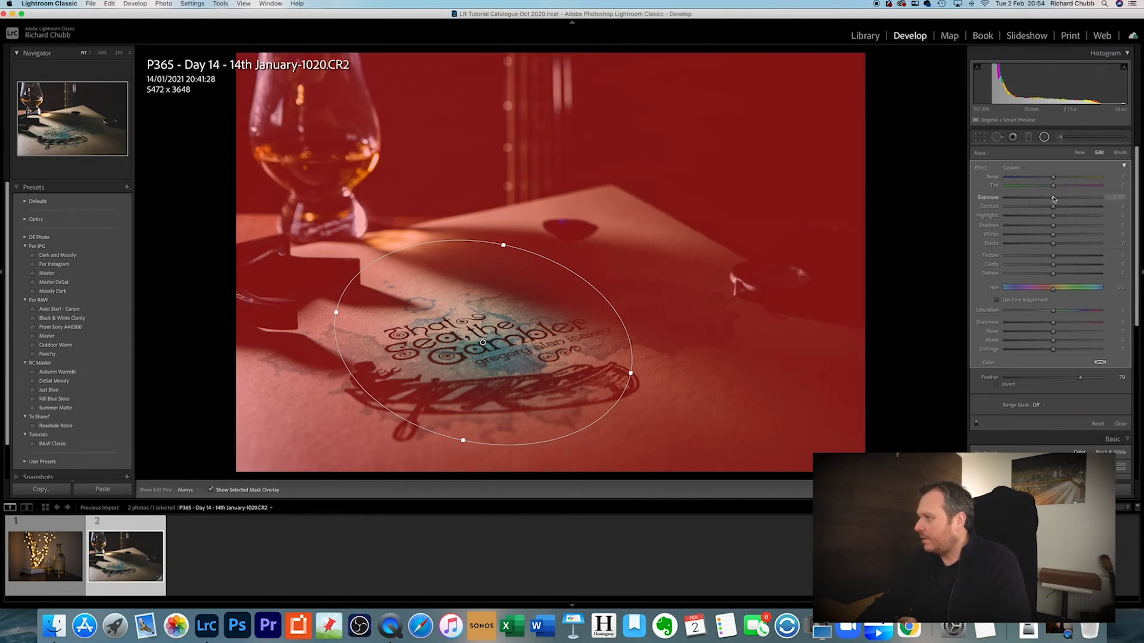
left_click_drag(1019, 201, 1015, 199)
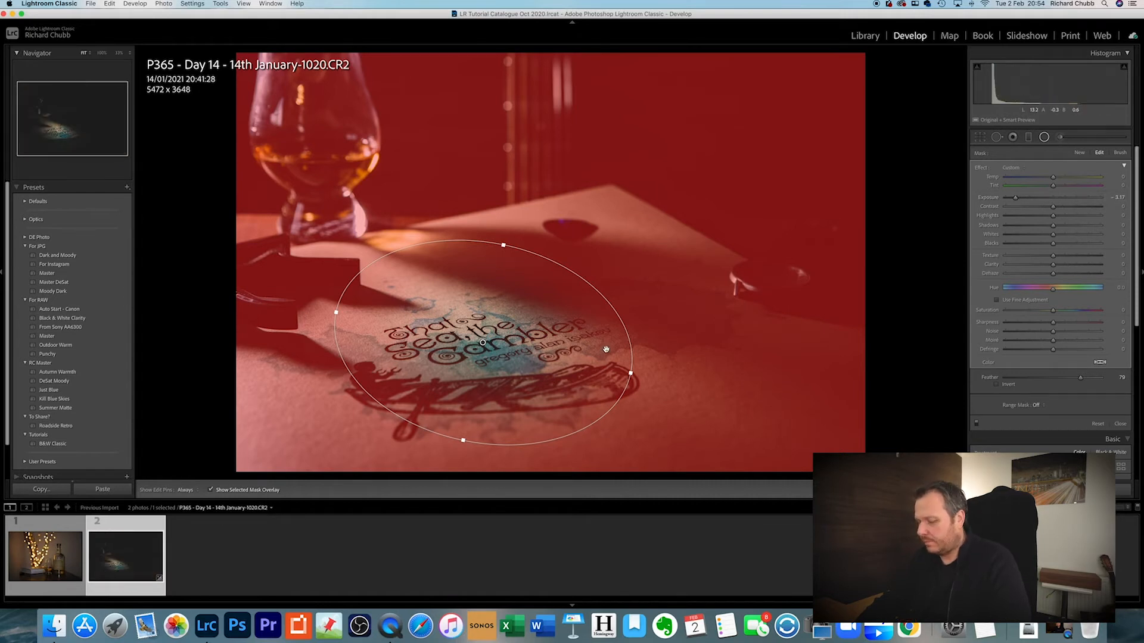
key("o")
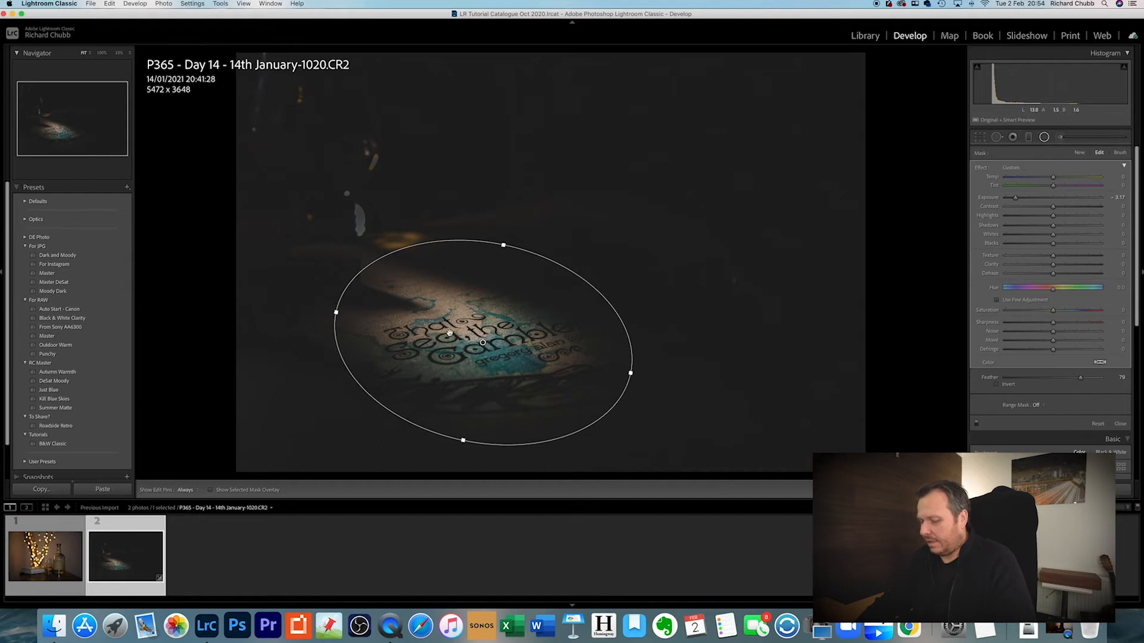
Step: Compare the mask edge at feather 0 with the overlay on and off, and set the feather to 69
key("o")
left_click_drag(1080, 380, 1004, 379)
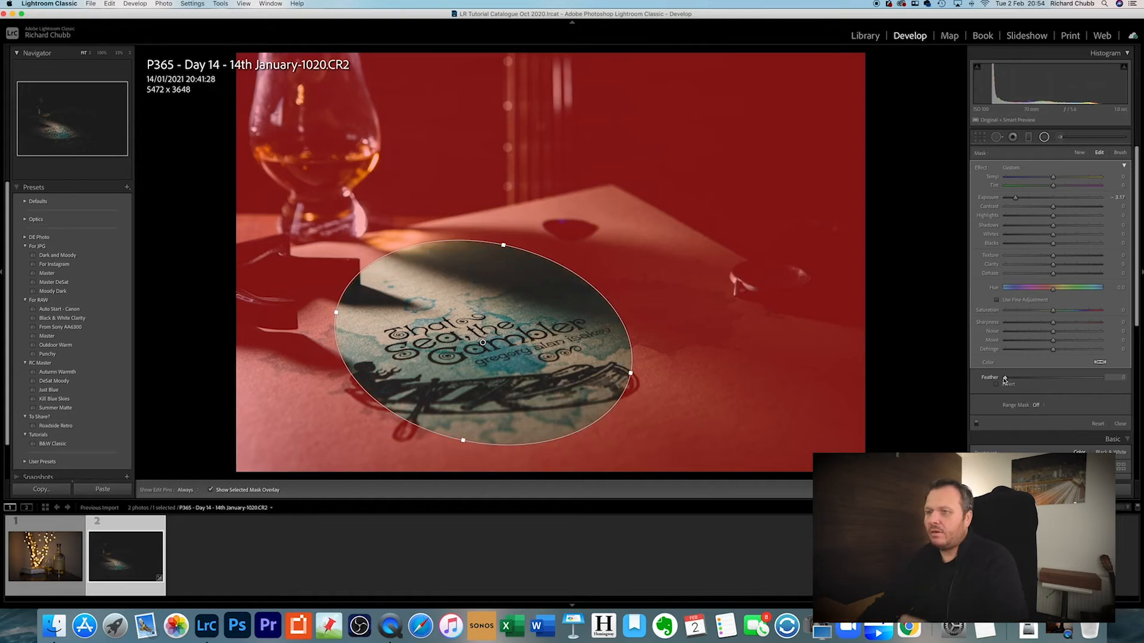
key("o")
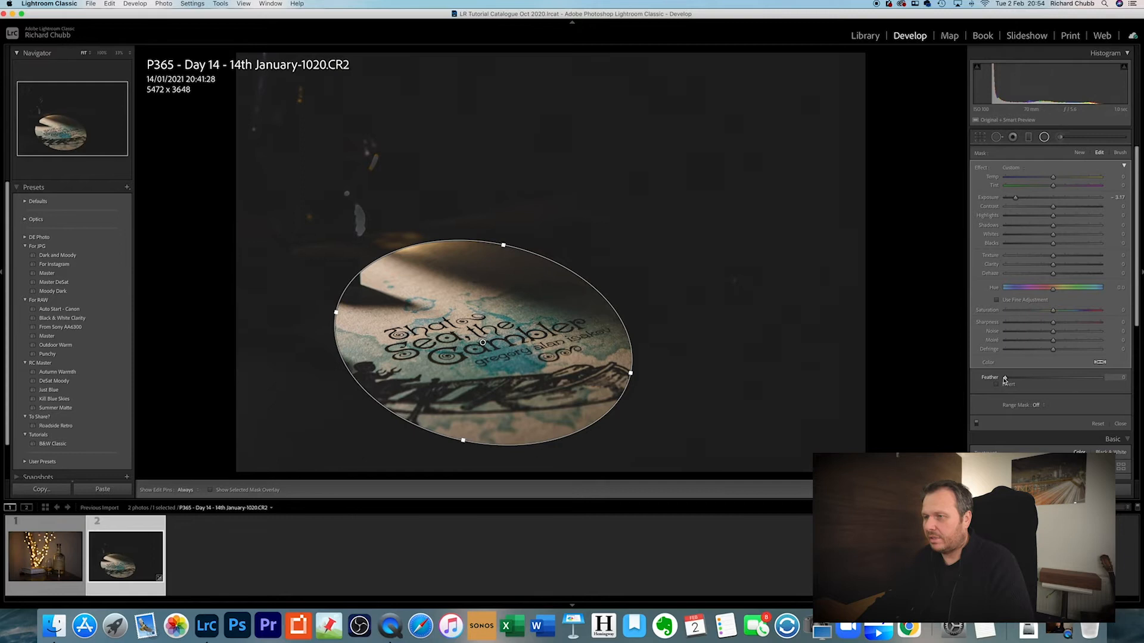
key("o")
left_click_drag(1005, 383, 1071, 381)
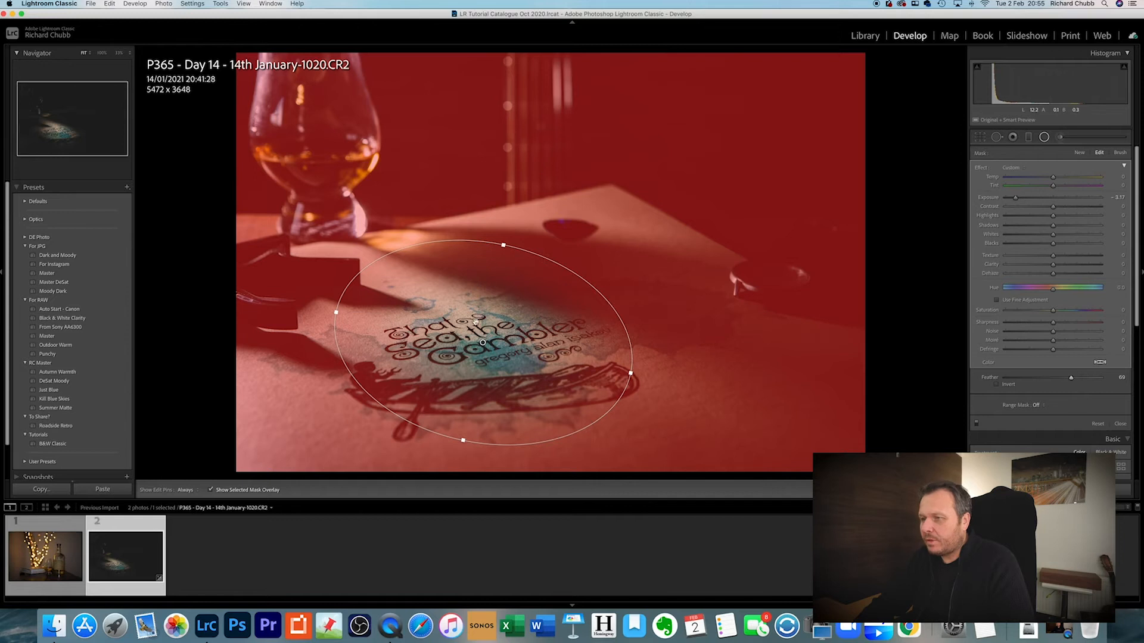
Step: Enlarge the radial filter slightly, shift it a little to the right, and hide the mask overlay
left_click_drag(505, 245, 505, 231)
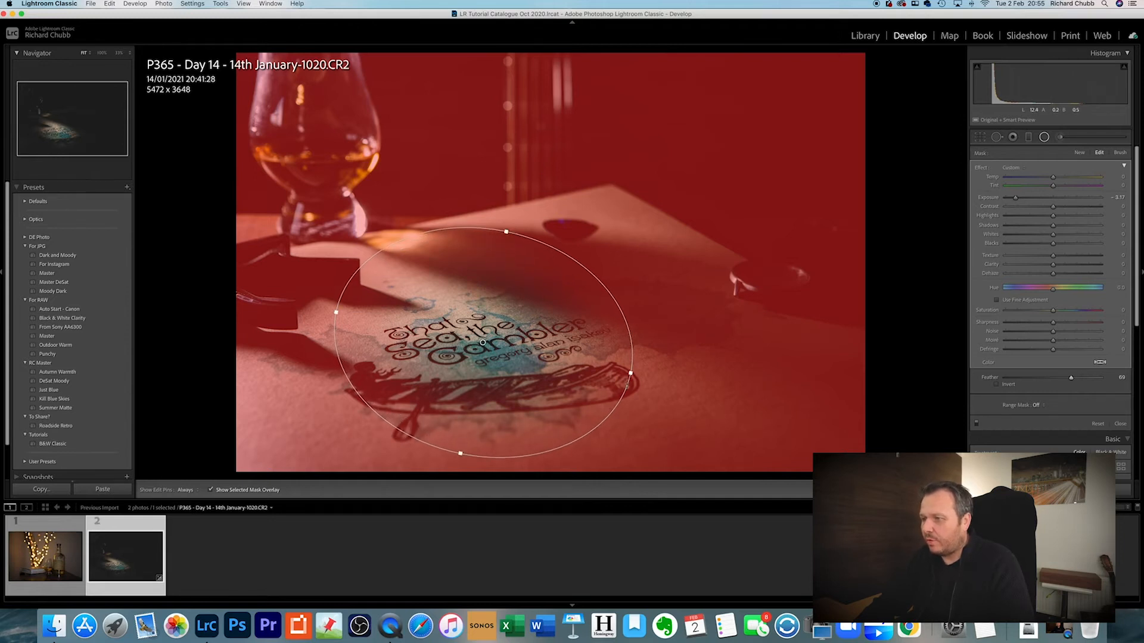
left_click_drag(632, 373, 636, 374)
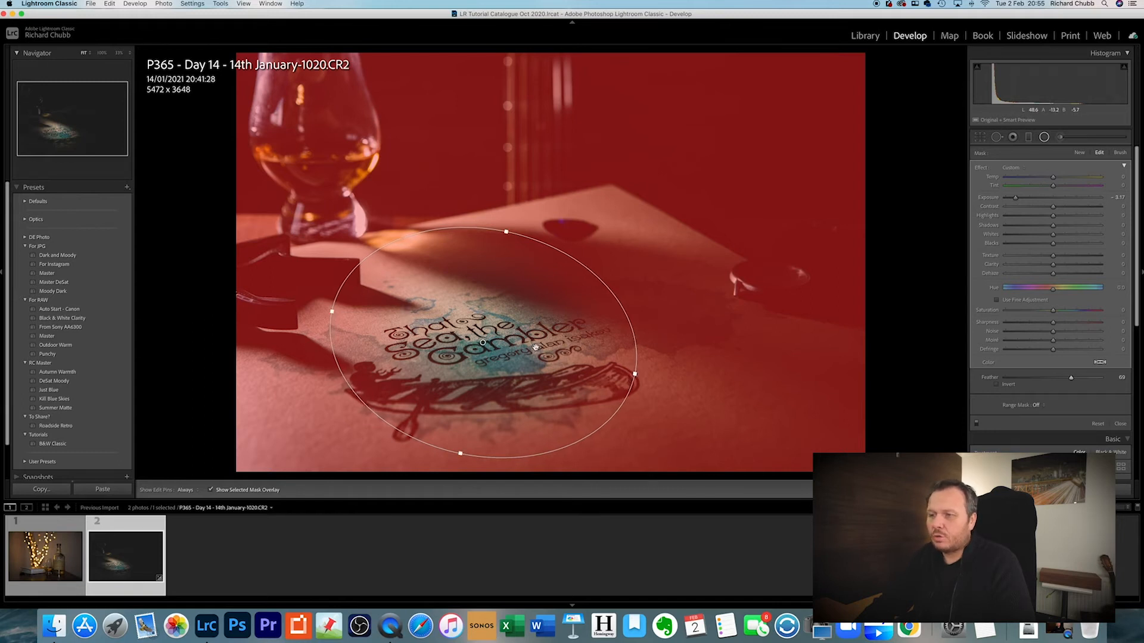
left_click_drag(475, 338, 487, 338)
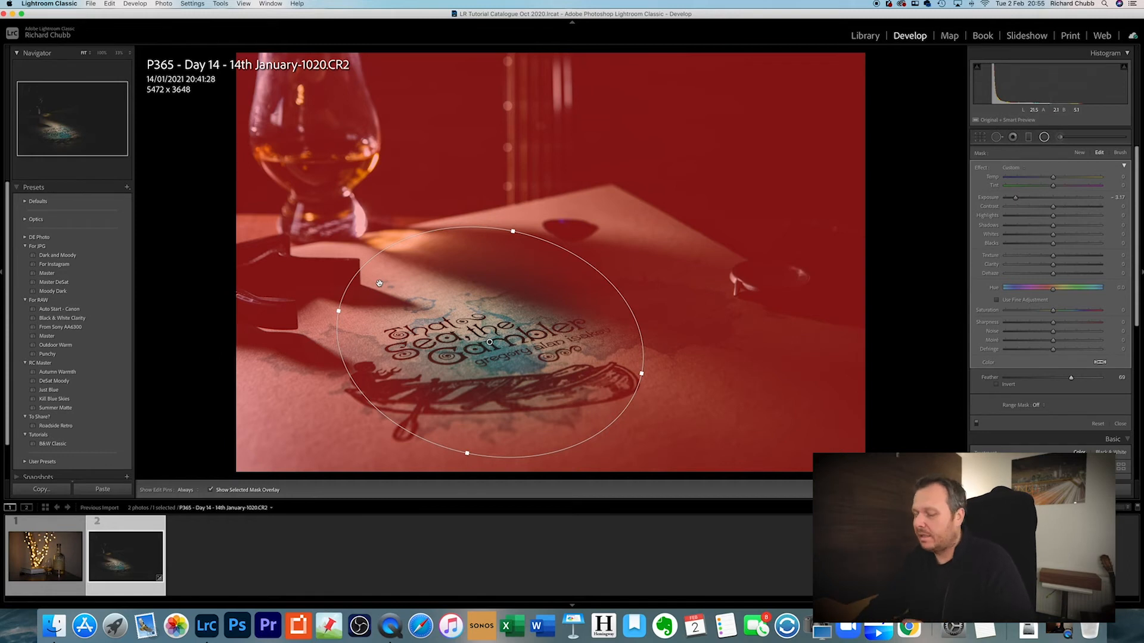
key("o")
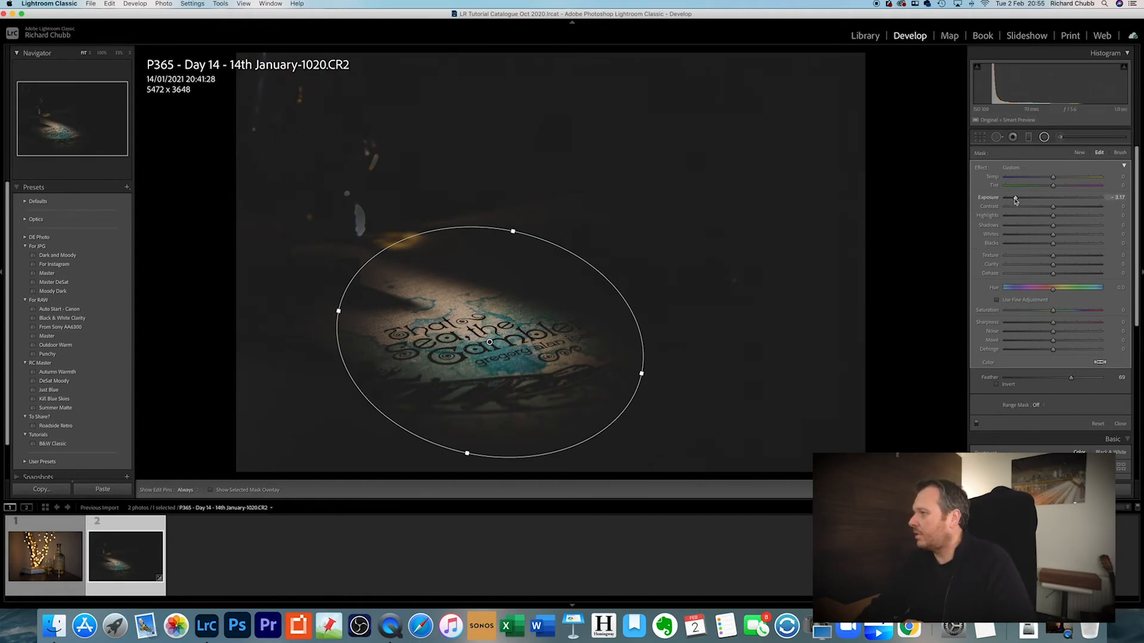
Step: Set the radial filter's exposure to -0.76, clarity to -14 and sharpness to -10, and compare the photo with the filter off and on
left_click_drag(1016, 201, 1043, 202)
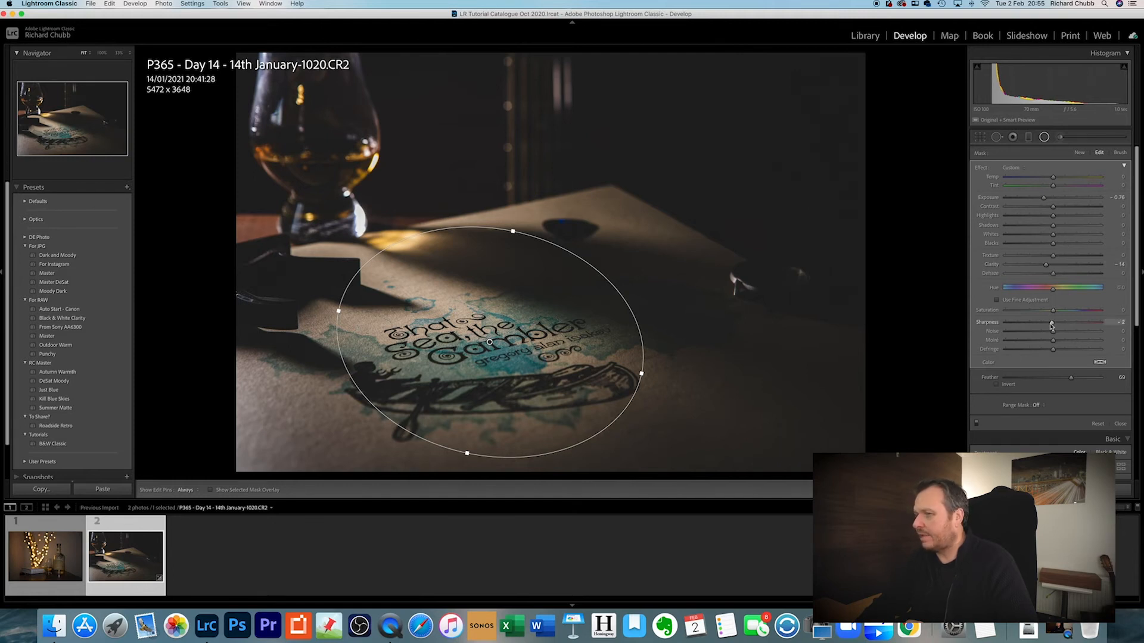
left_click_drag(1050, 327, 1048, 324)
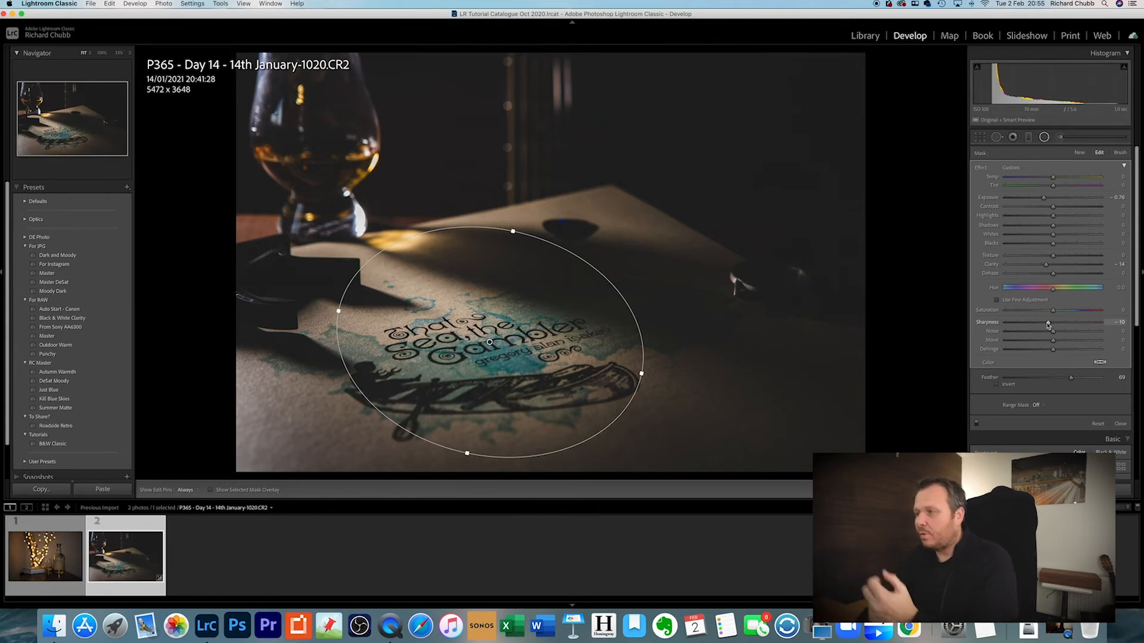
left_click(977, 426)
left_click(977, 427)
left_click(977, 427)
left_click(977, 427)
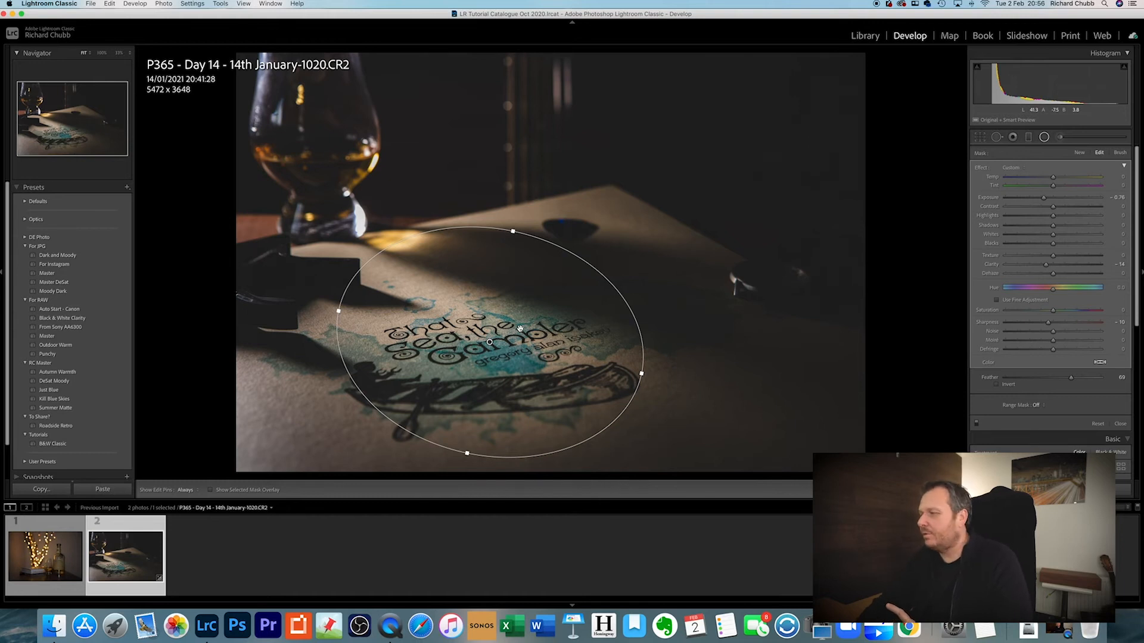
Step: Duplicate the radial filter and invert the copy so it affects the area inside the ellipse
scroll(1052, 298, "down", 3)
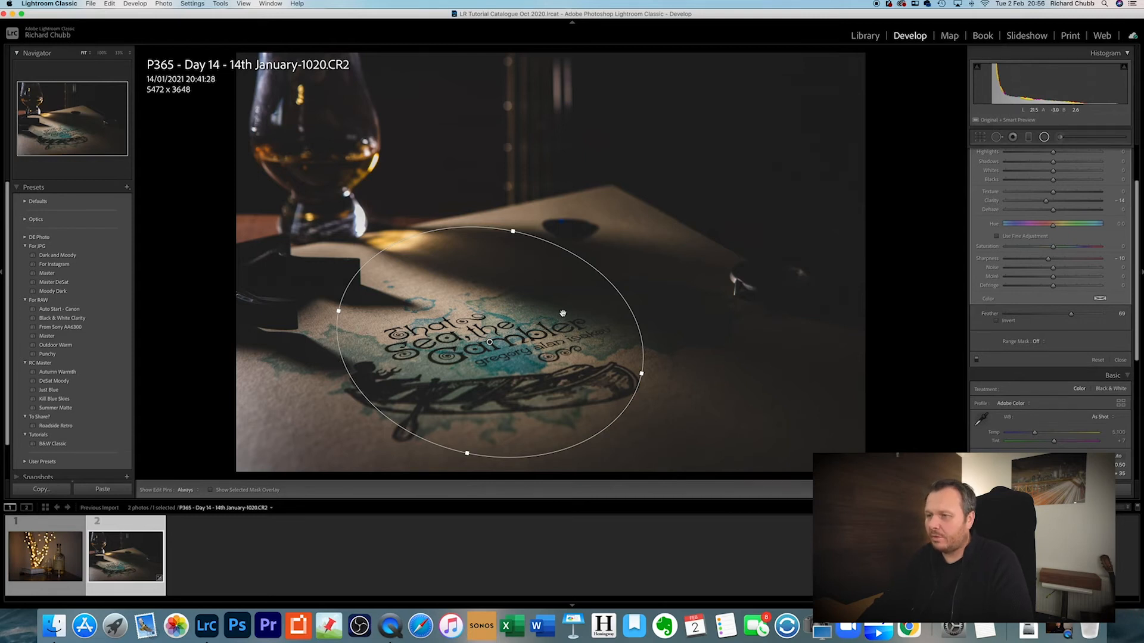
right_click(498, 325)
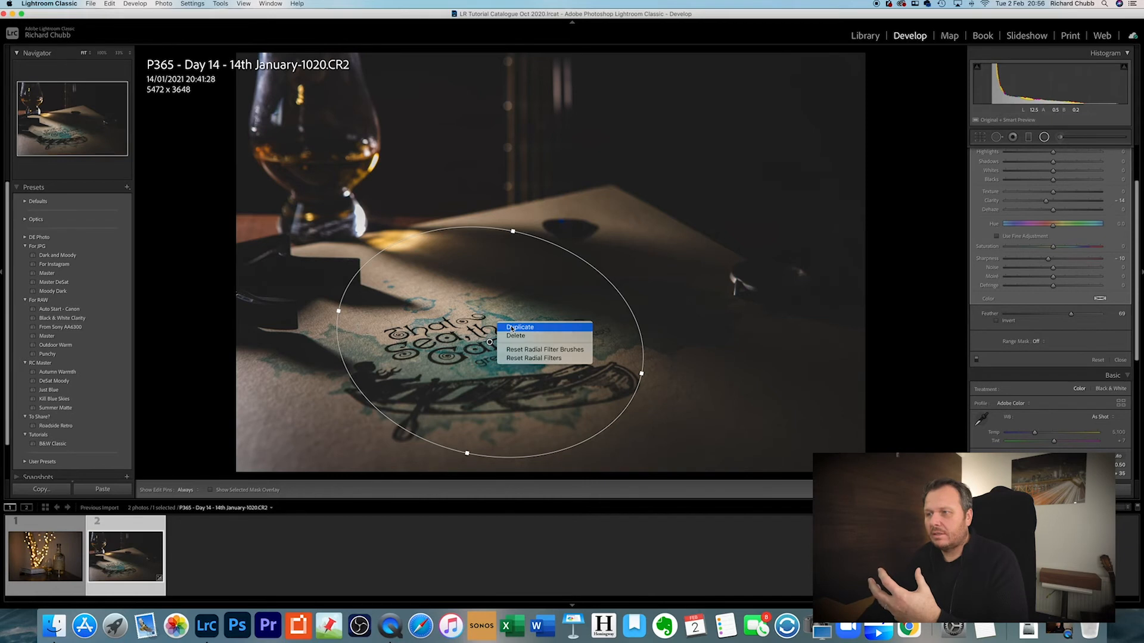
left_click(511, 327)
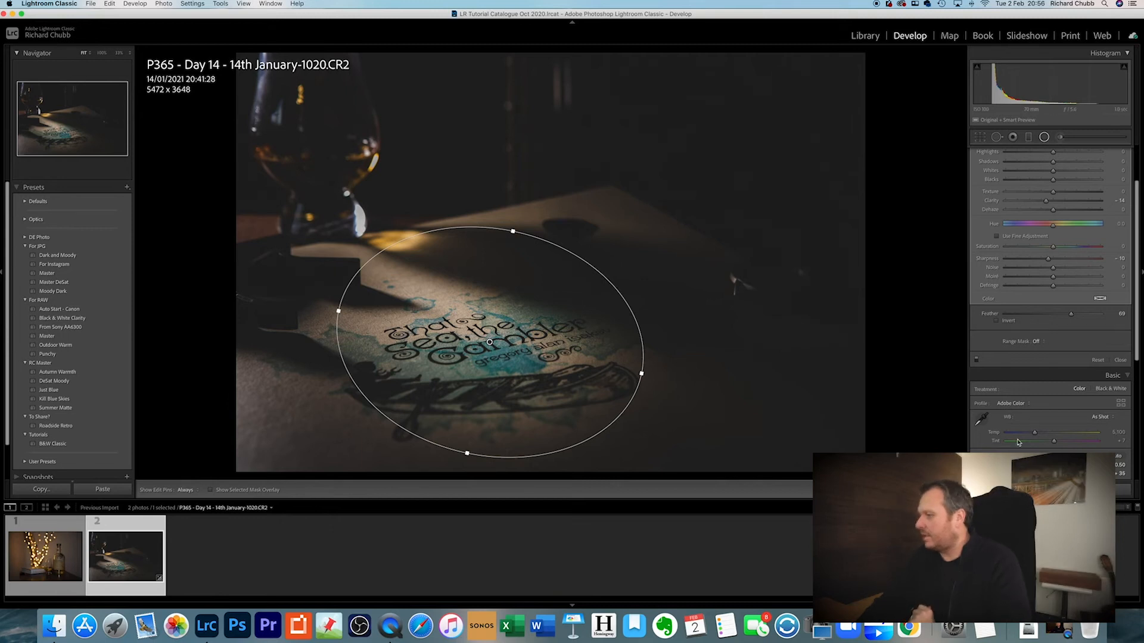
left_click(997, 321)
Step: Reset the inverted filter's adjustments, raise its exposure to 0.26, adjust its clarity, and close the radial filter tool
scroll(997, 322, "up", 3)
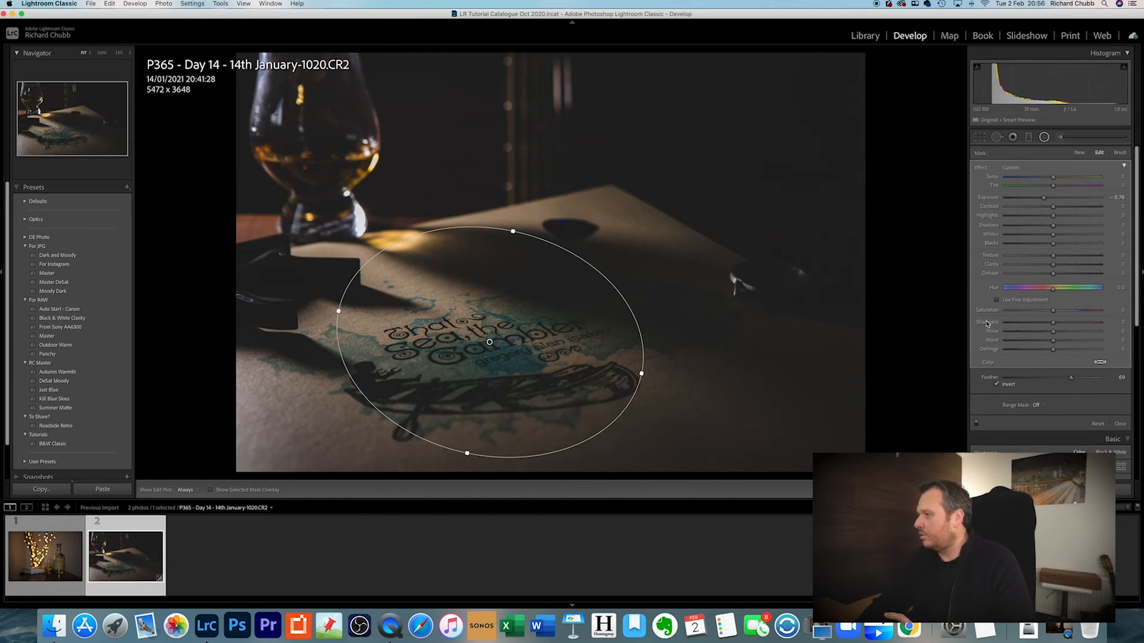
double_click(989, 198)
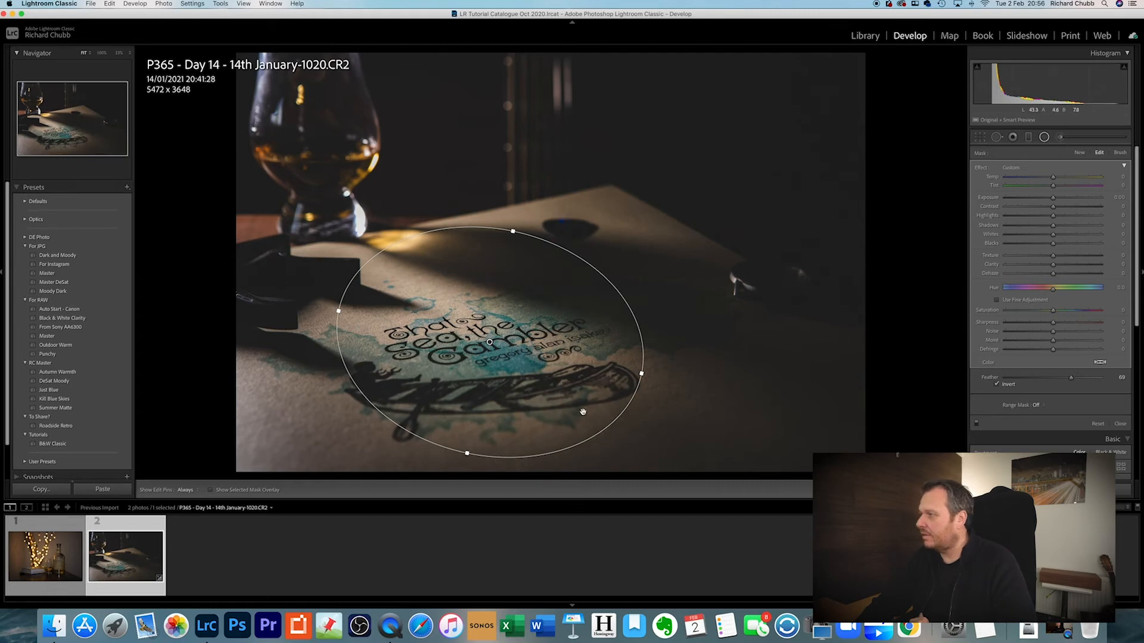
left_click_drag(1053, 200, 1056, 201)
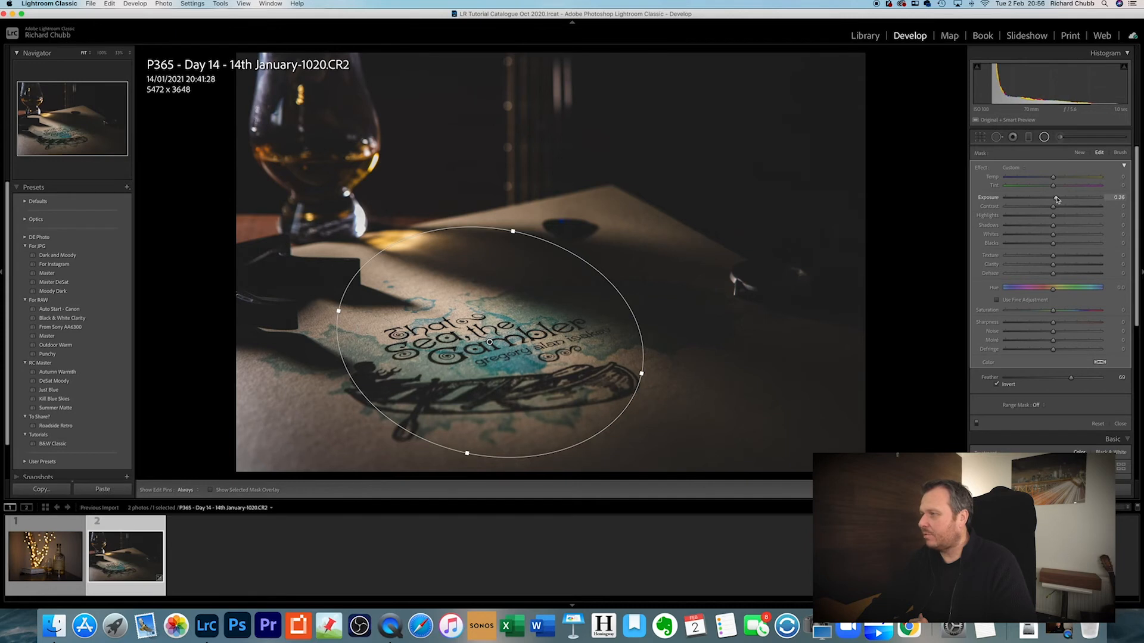
left_click_drag(1053, 265, 1053, 266)
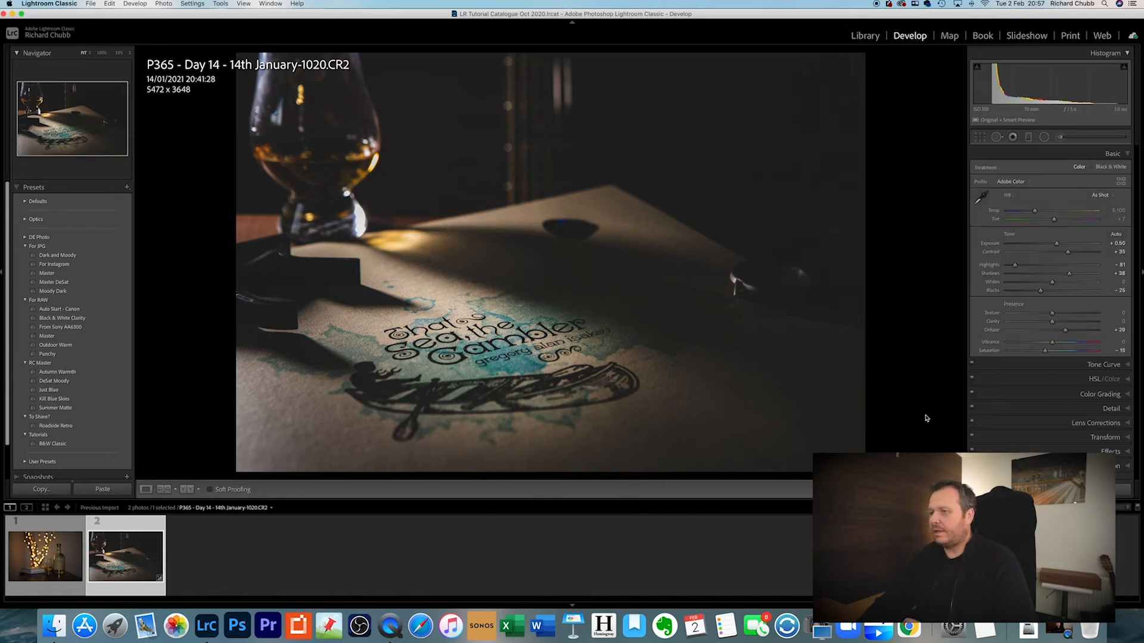
key("shift+m")
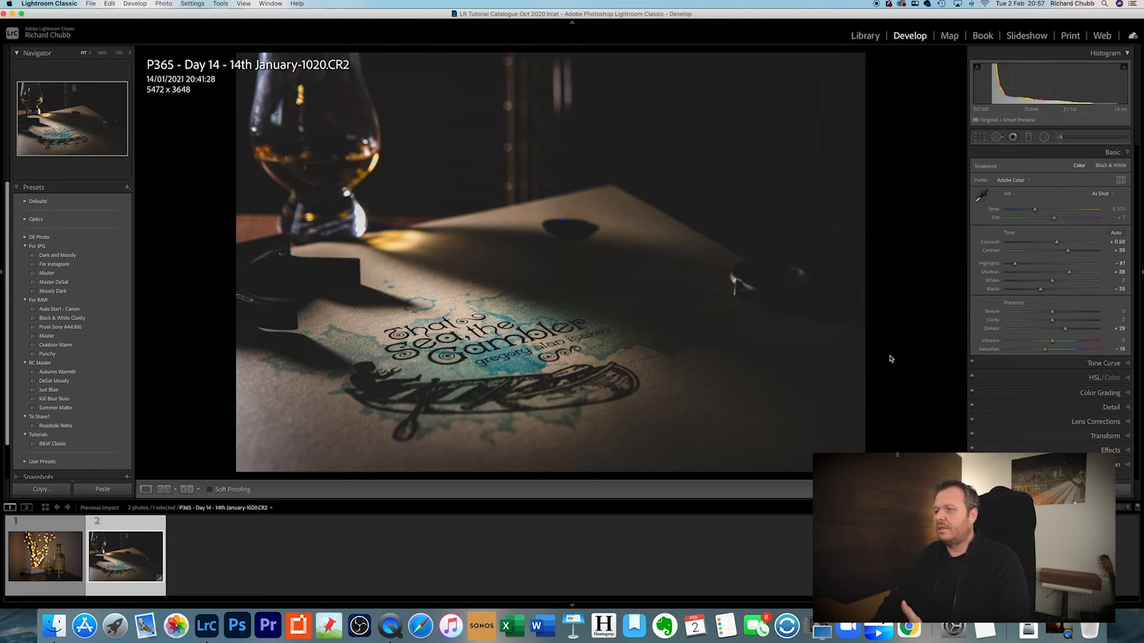
Step: Compare the edited photo with its original version, and open the P365 - Day 6 whisky bottle photo
key("backslash")
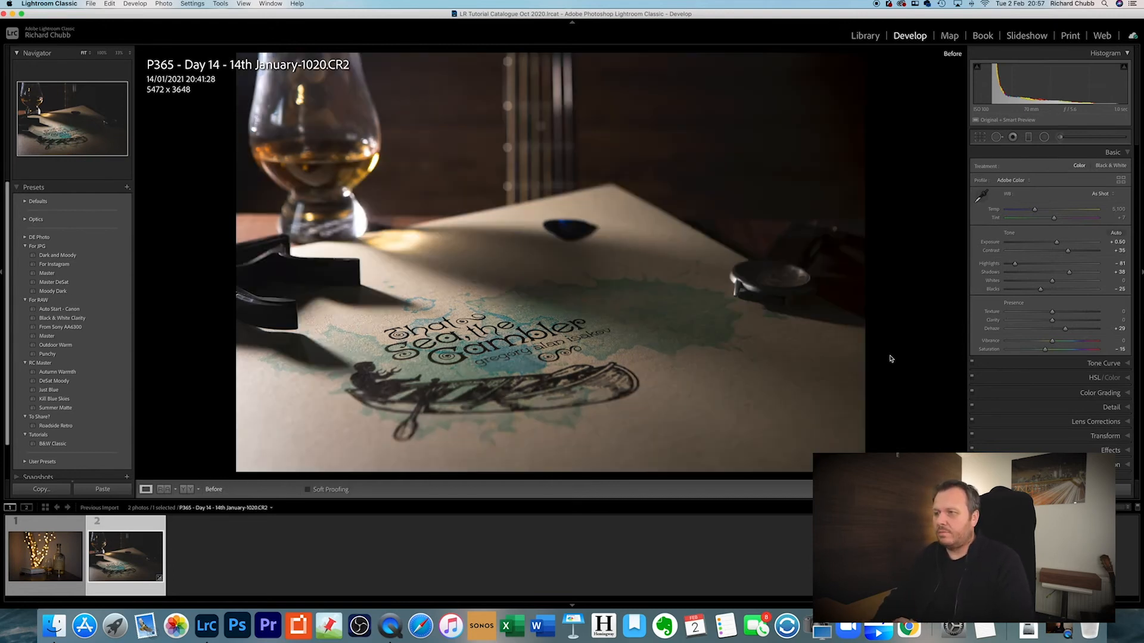
key("backslash")
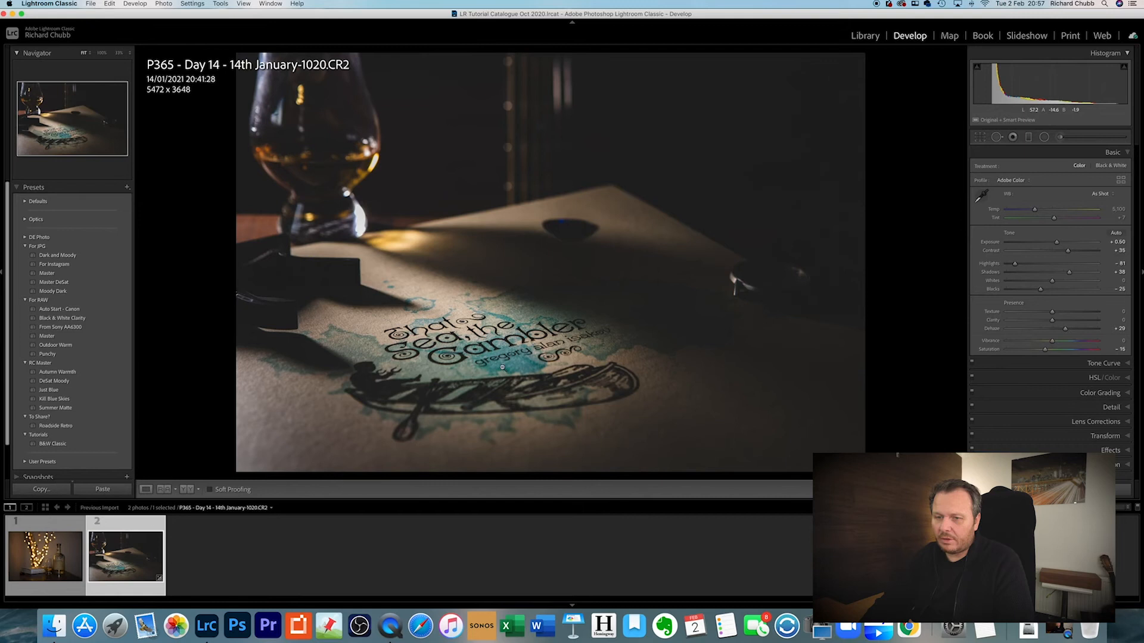
left_click(11, 590)
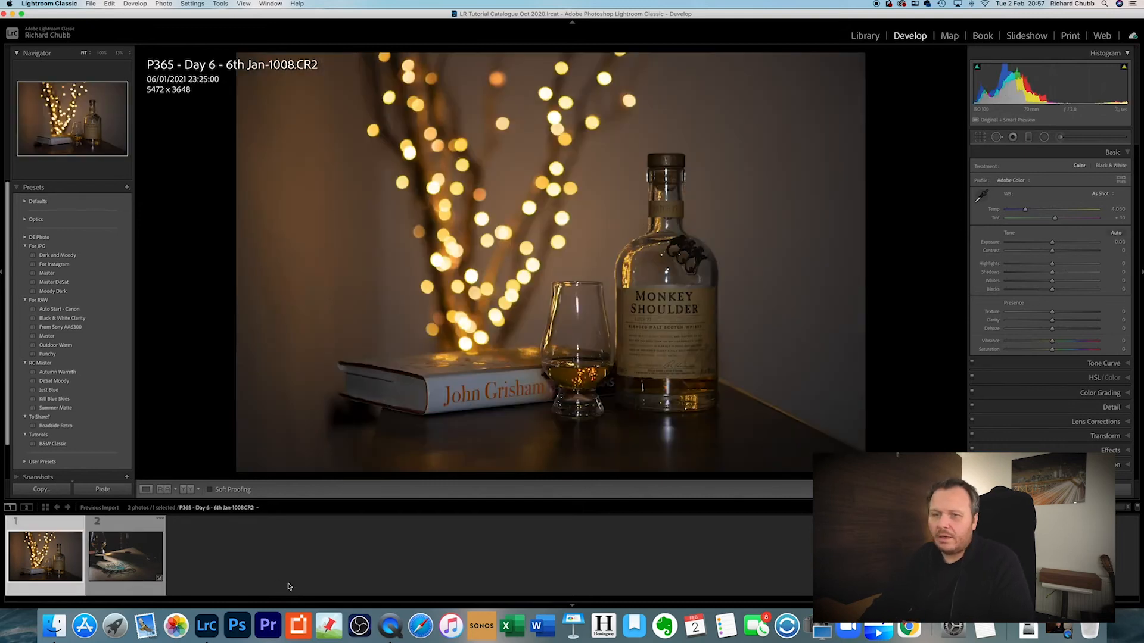
Step: Apply the DeSat Moody preset to the whisky bottle photo and lower the tone curve's black point to an output of 20
left_click(55, 380)
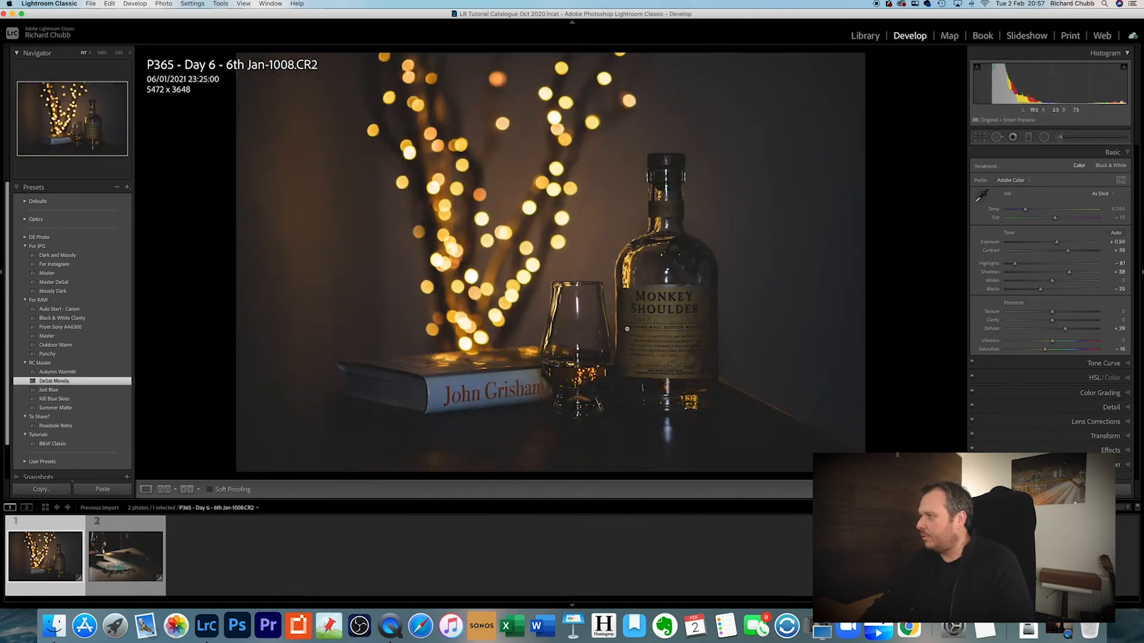
left_click(1105, 365)
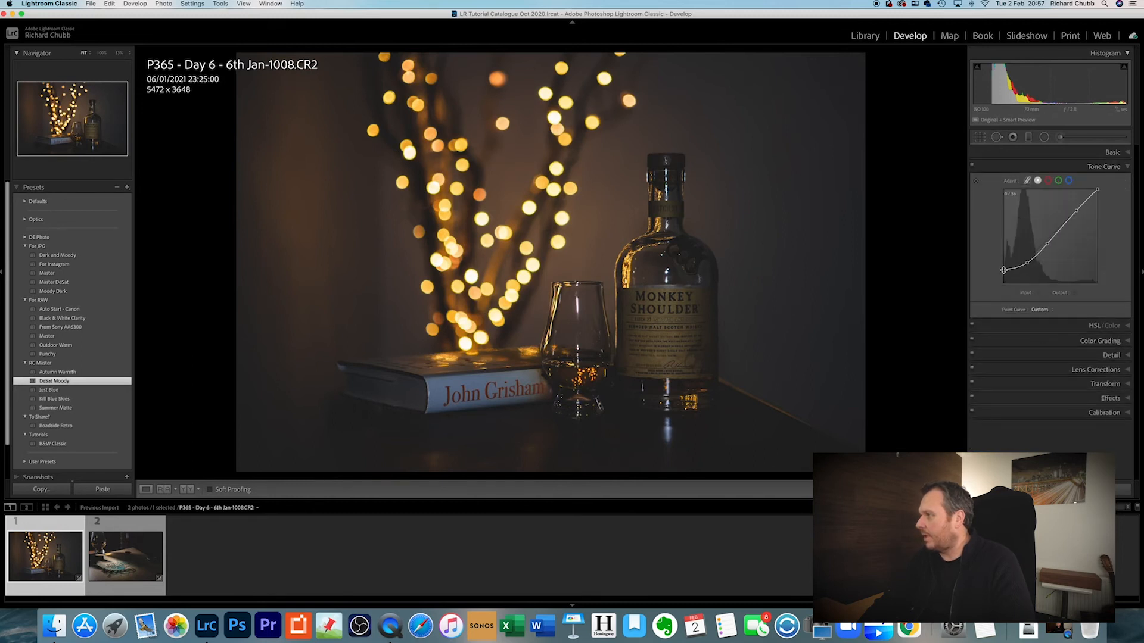
left_click_drag(1003, 269, 1002, 276)
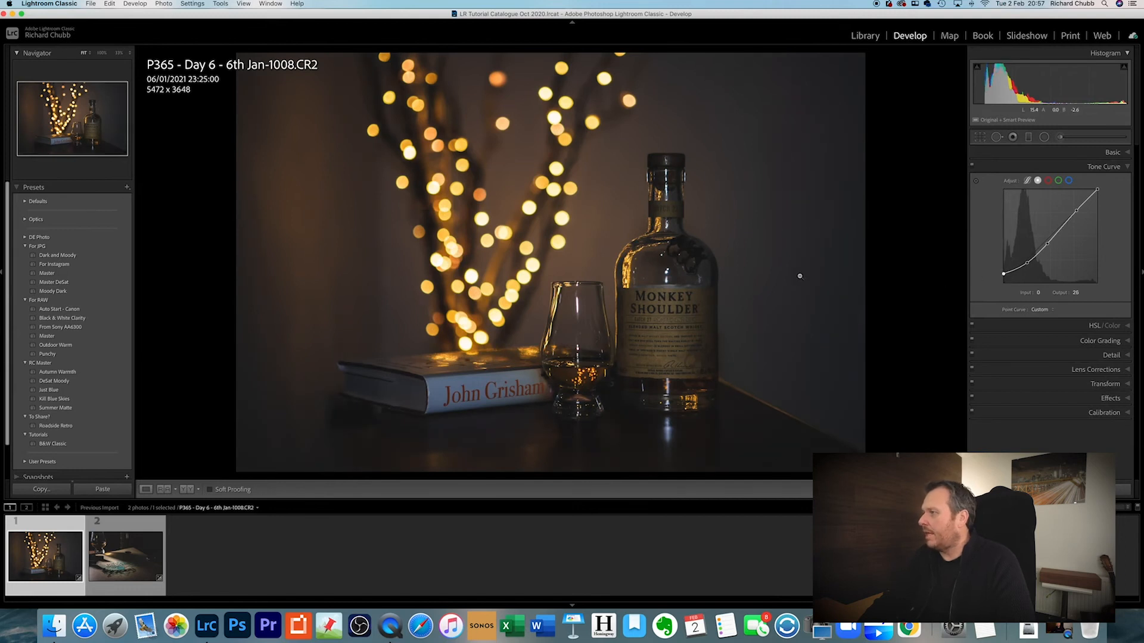
Step: Raise the photo's overall exposure to +1.30 in the basic adjustments
left_click(1111, 152)
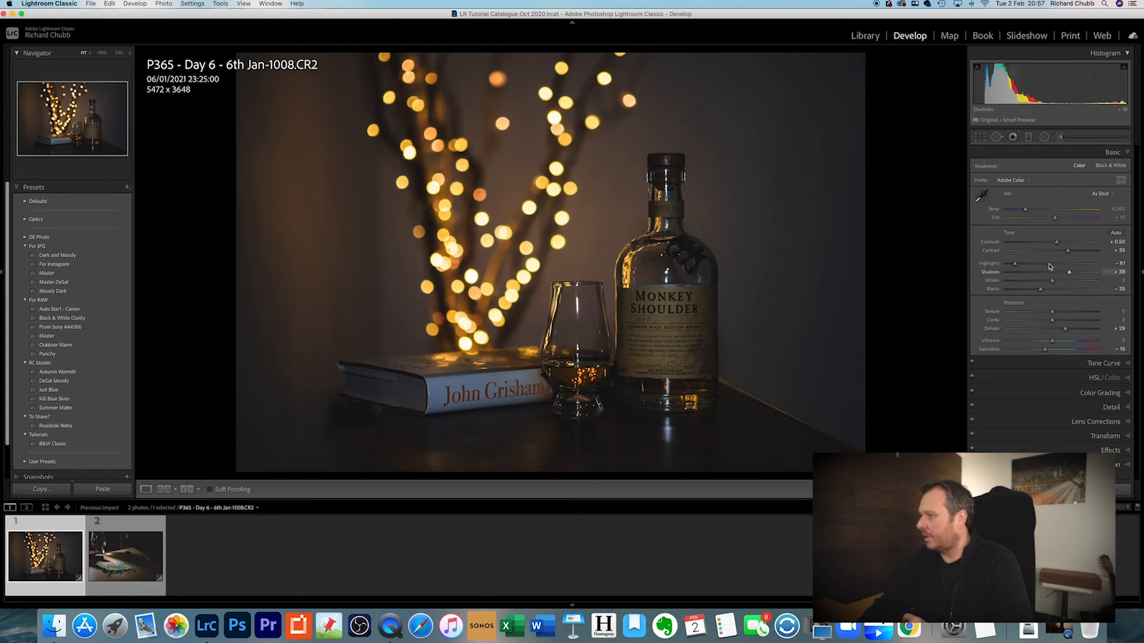
left_click_drag(1056, 243, 1065, 246)
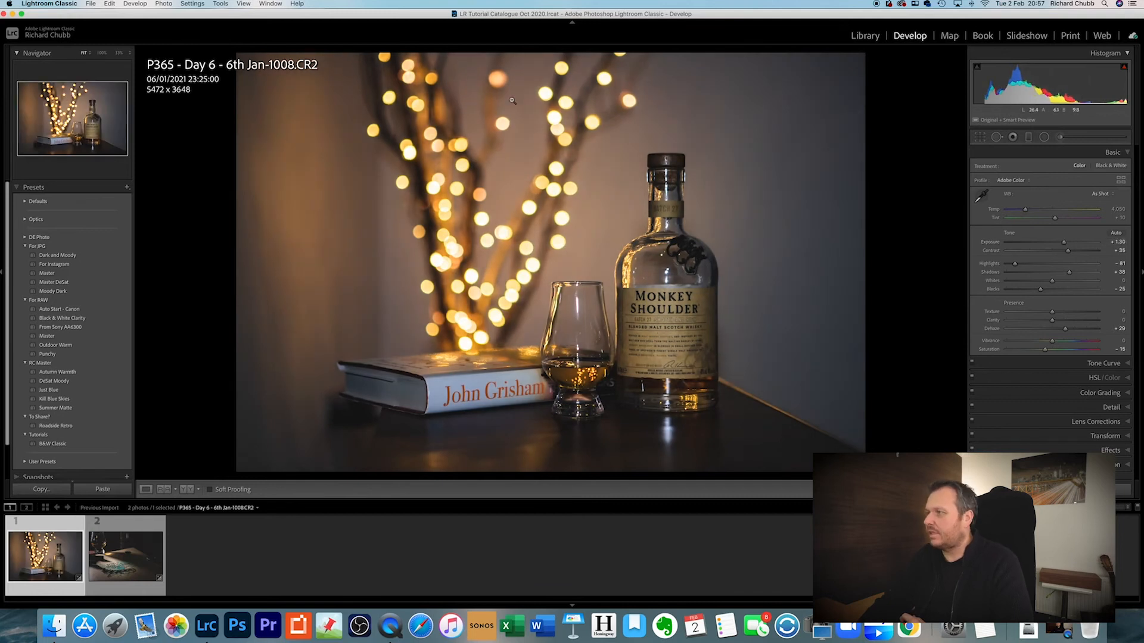
Step: Draw a radial filter around the whisky bottle and set its exposure to -0.71, sharpness to -10 and clarity to -13
left_click(1044, 137)
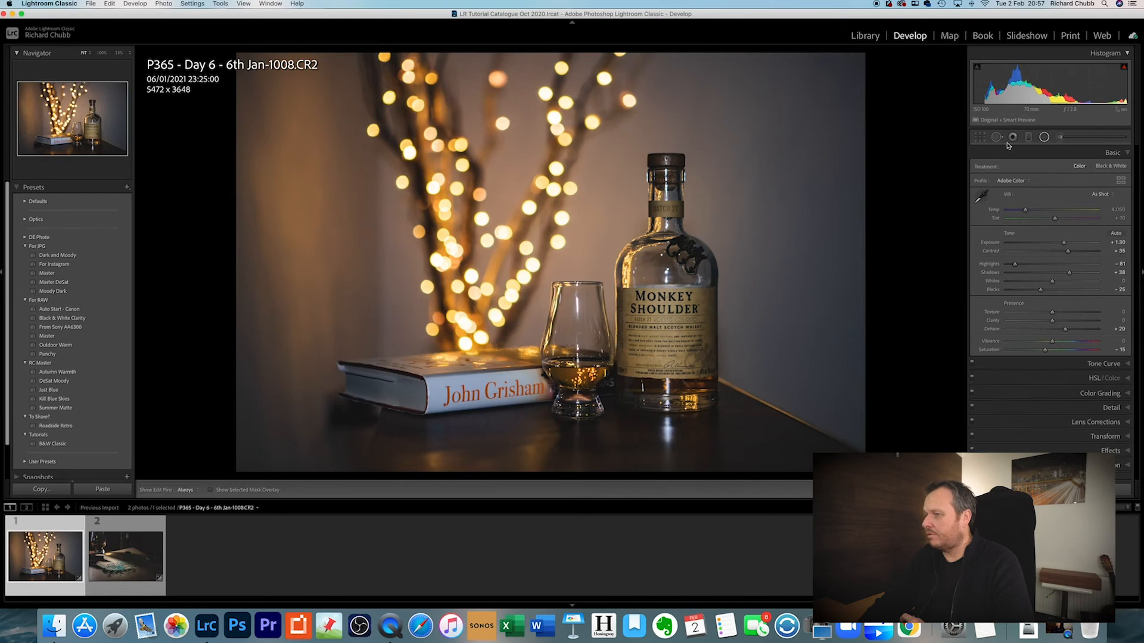
left_click_drag(659, 330, 761, 216)
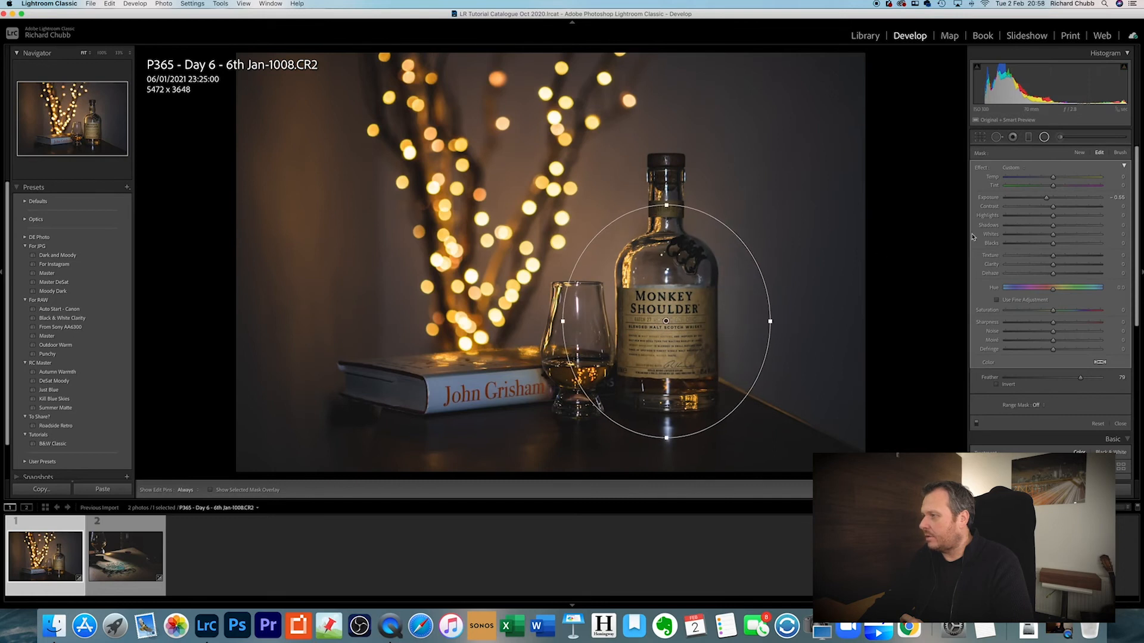
left_click_drag(1047, 200, 1044, 199)
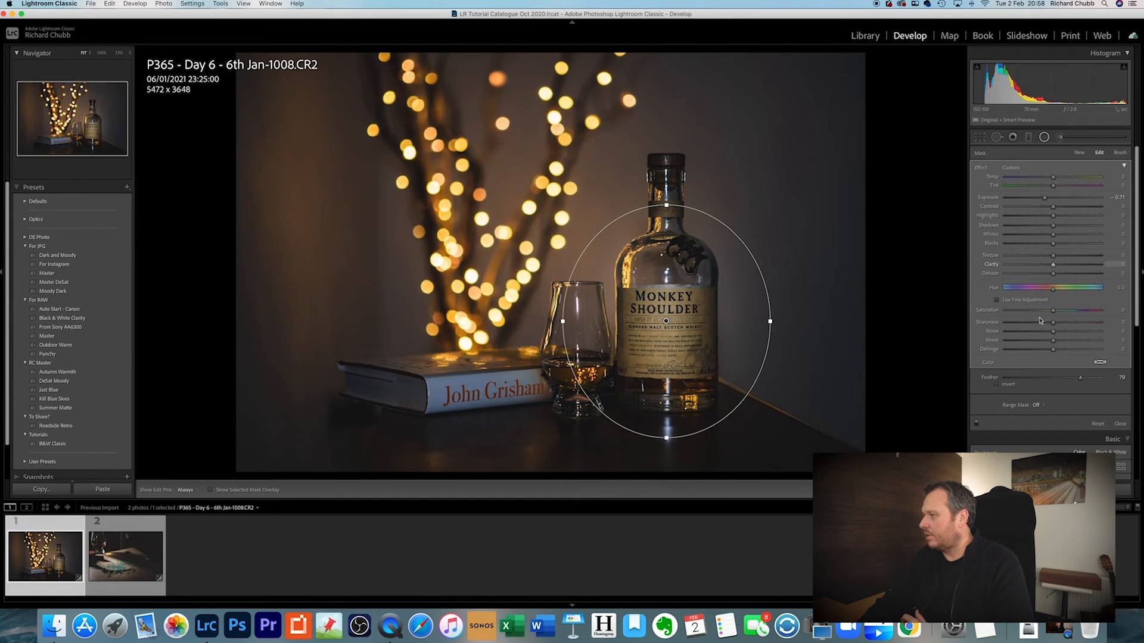
left_click_drag(1050, 326, 1048, 325)
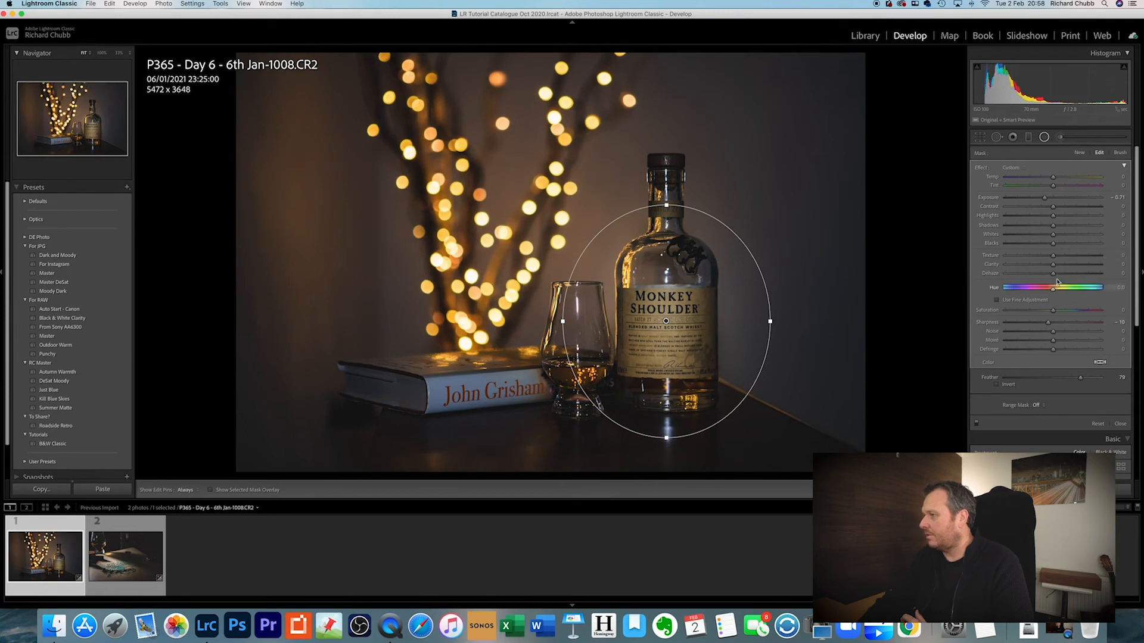
left_click_drag(1053, 267, 1049, 269)
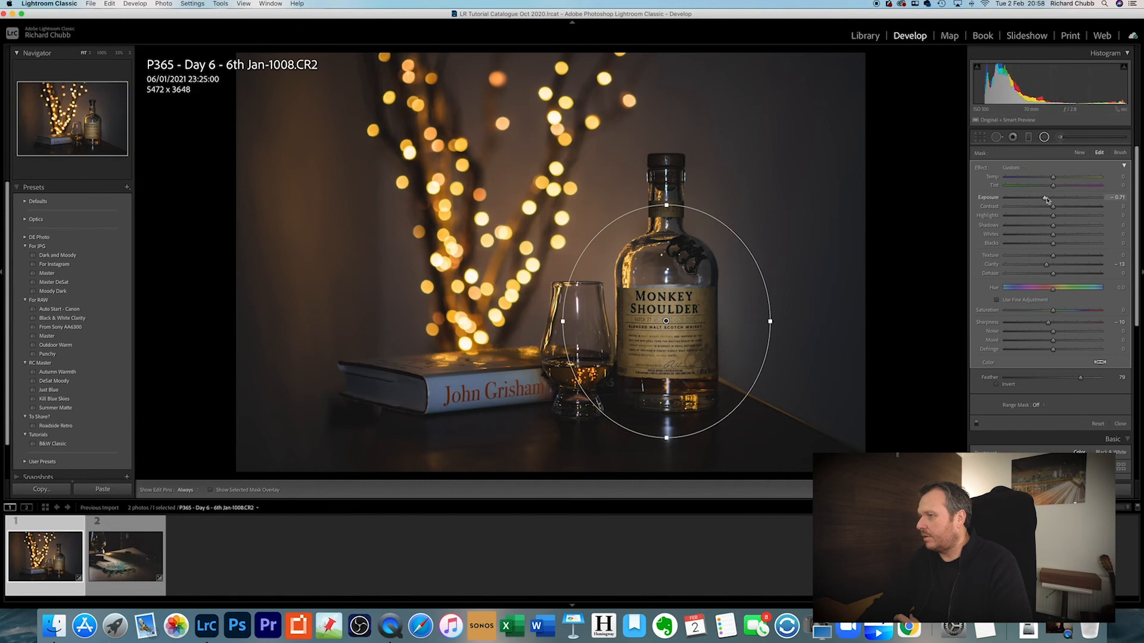
Step: Duplicate the radial filter on the bottle, show its mask overlay, and invert the copy to cover the inside of the ellipse
right_click(703, 330)
left_click(721, 328)
mouse_move(668, 337)
left_mouse_down()
mouse_move(679, 335)
mouse_move(655, 322)
left_mouse_up()
key("o")
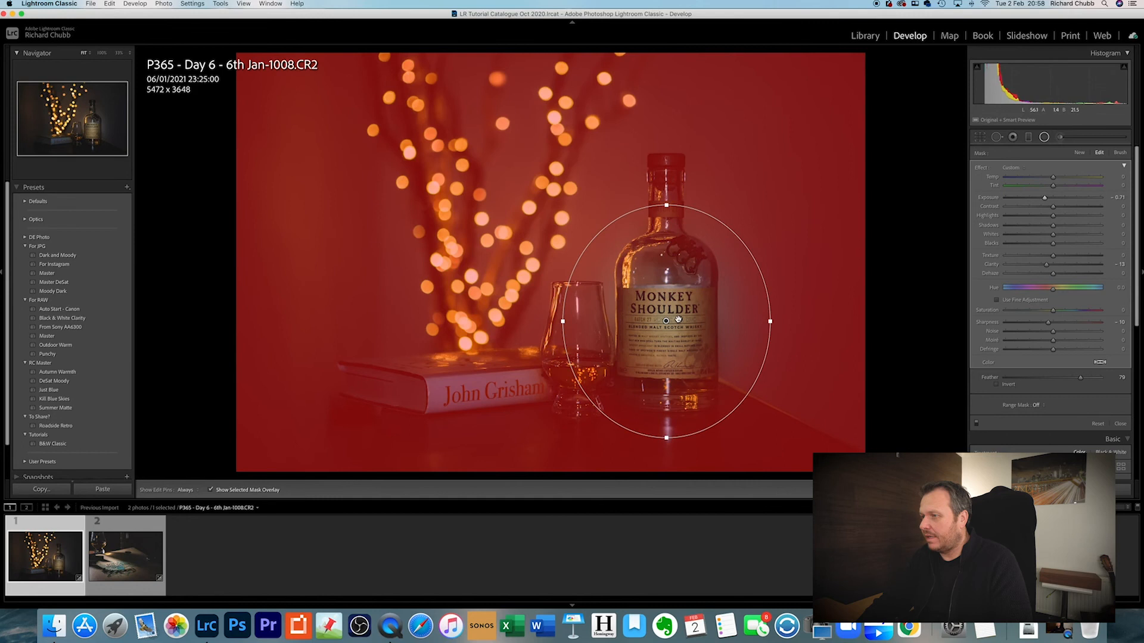
key("super+z")
left_click_drag(676, 319, 667, 320)
left_click(1007, 386)
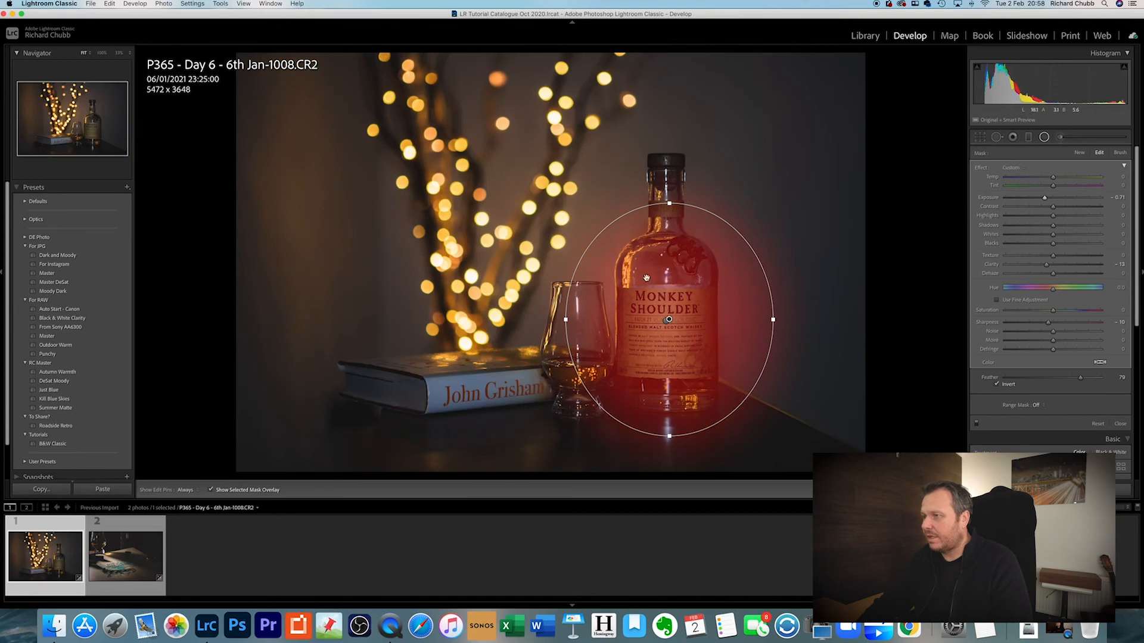
Step: Stretch the inverted ellipse slightly taller and wider around the bottle, and hide the mask overlay
left_click_drag(669, 204, 669, 194)
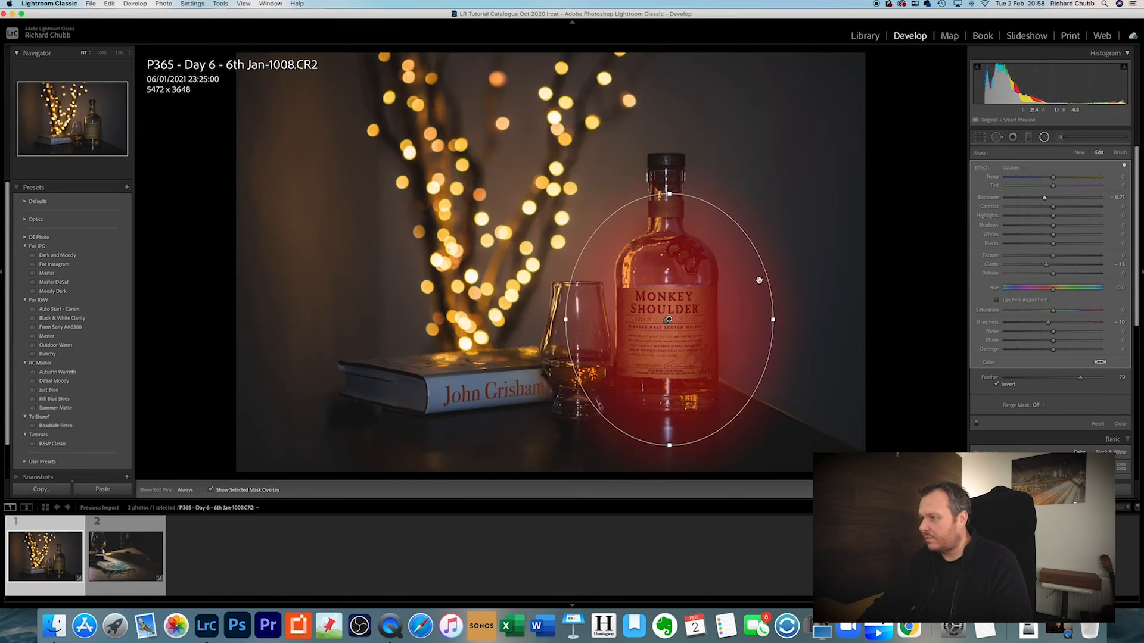
left_click_drag(774, 319, 777, 319)
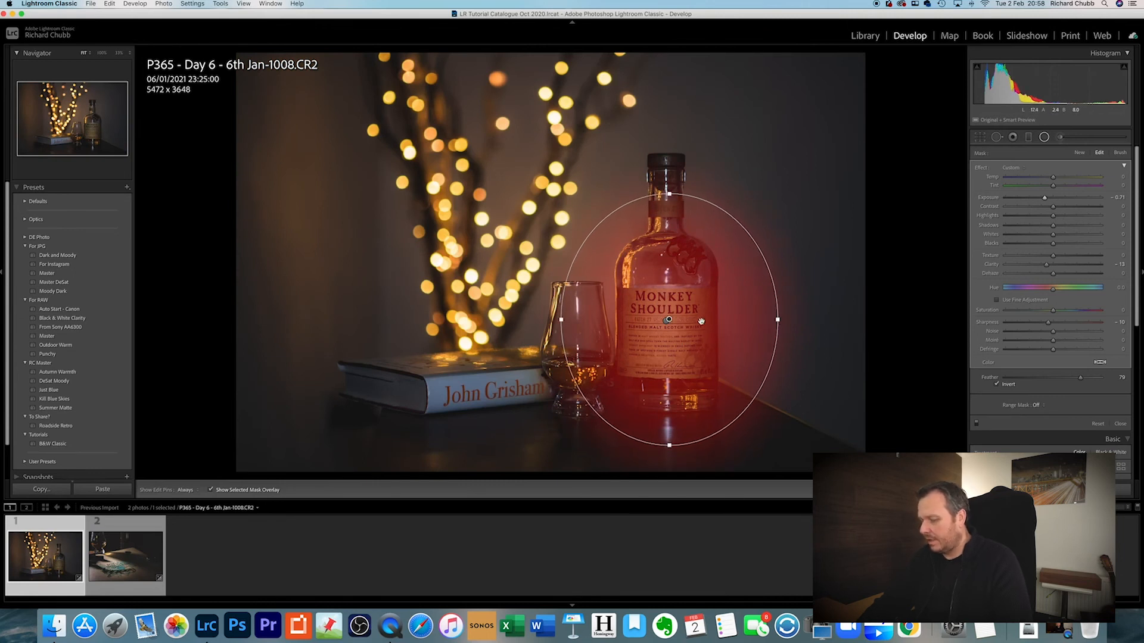
key("o")
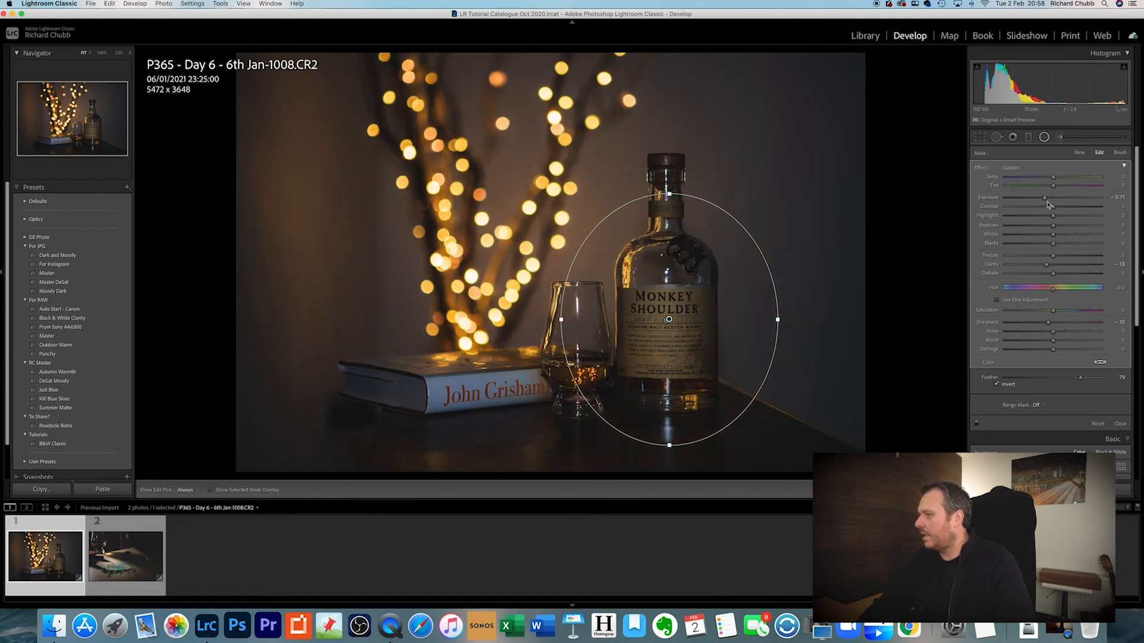
Step: Set the inverted filter's exposure to 0.39, contrast to 7 and blacks to -6, and raise its clarity and sharpness slightly above zero
left_click_drag(1044, 198, 1055, 198)
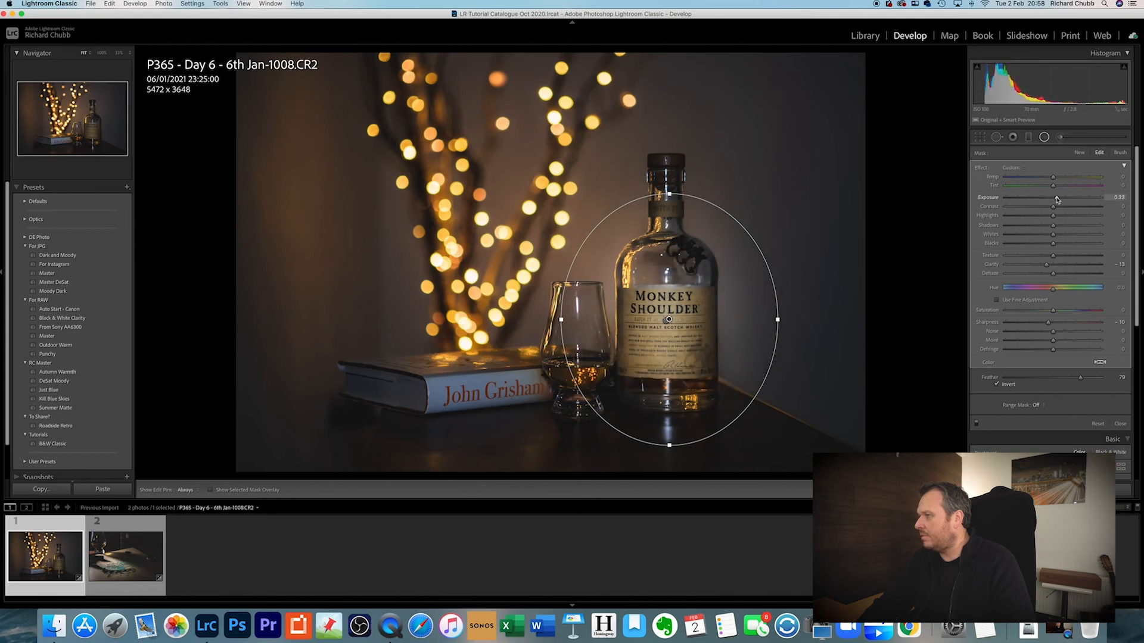
mouse_move(1058, 200)
left_mouse_down()
mouse_move(1105, 206)
mouse_move(1058, 207)
left_mouse_up()
left_click_drag(1046, 265, 1055, 268)
left_click_drag(1048, 322, 1052, 325)
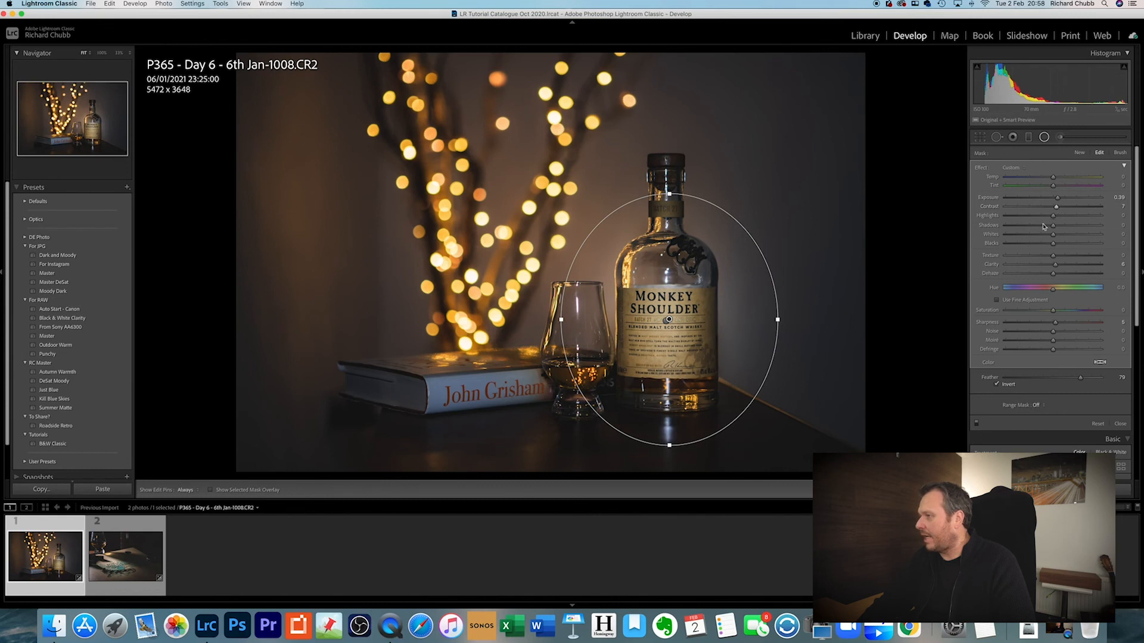
left_click_drag(1053, 247, 1048, 248)
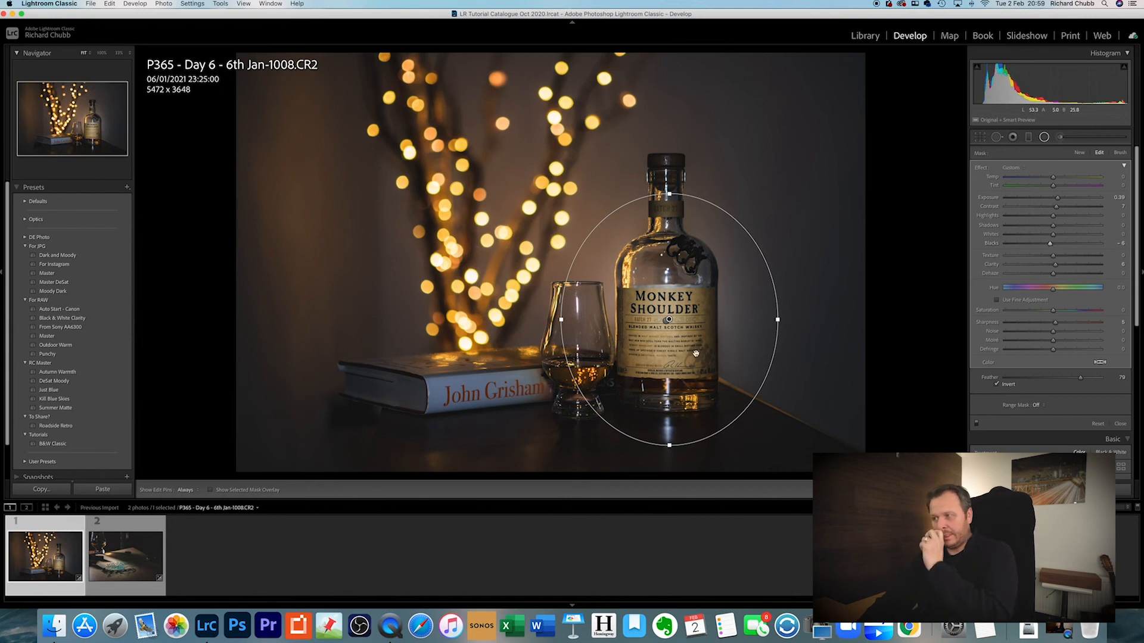
Step: Close the radial filter tool and compare the edited whisky bottle photo with its original version
left_click(950, 489)
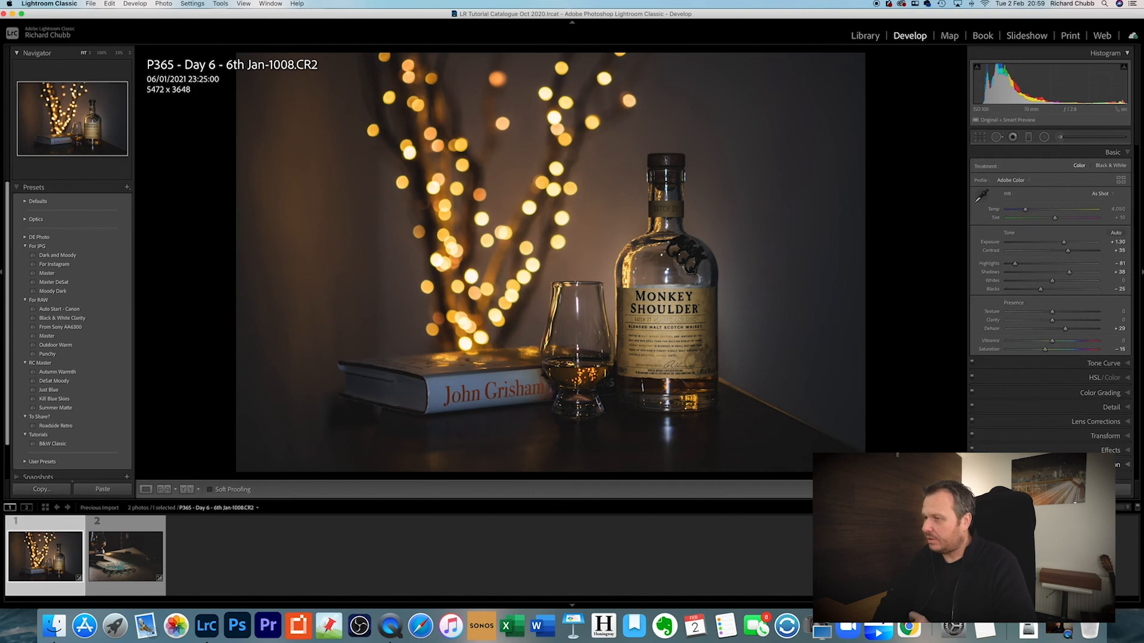
key("backslash")
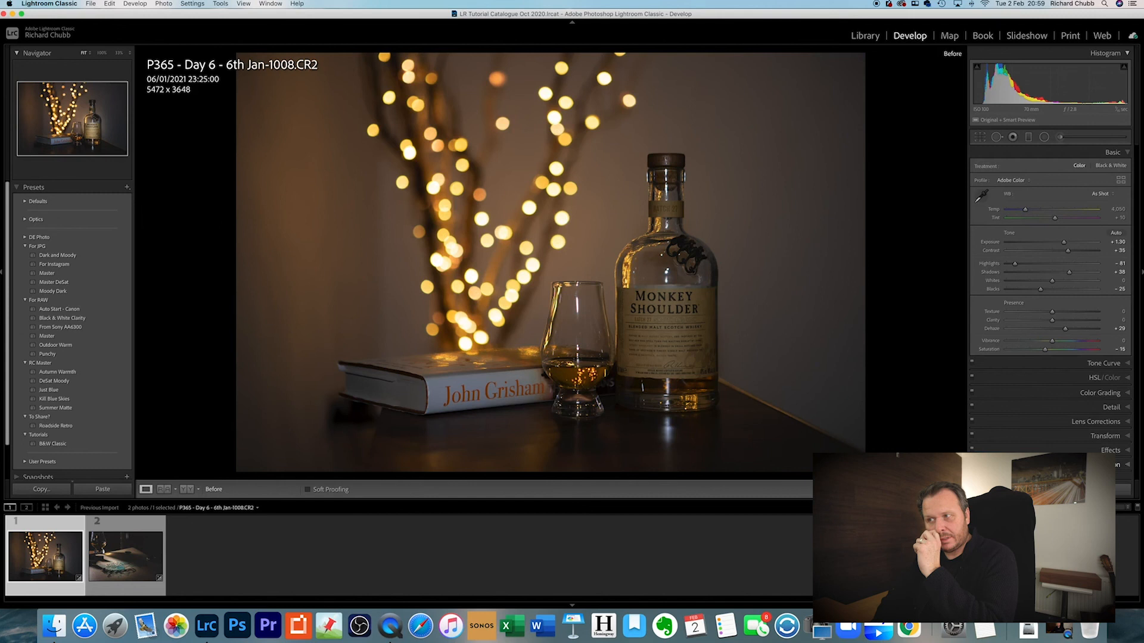
key("backslash")
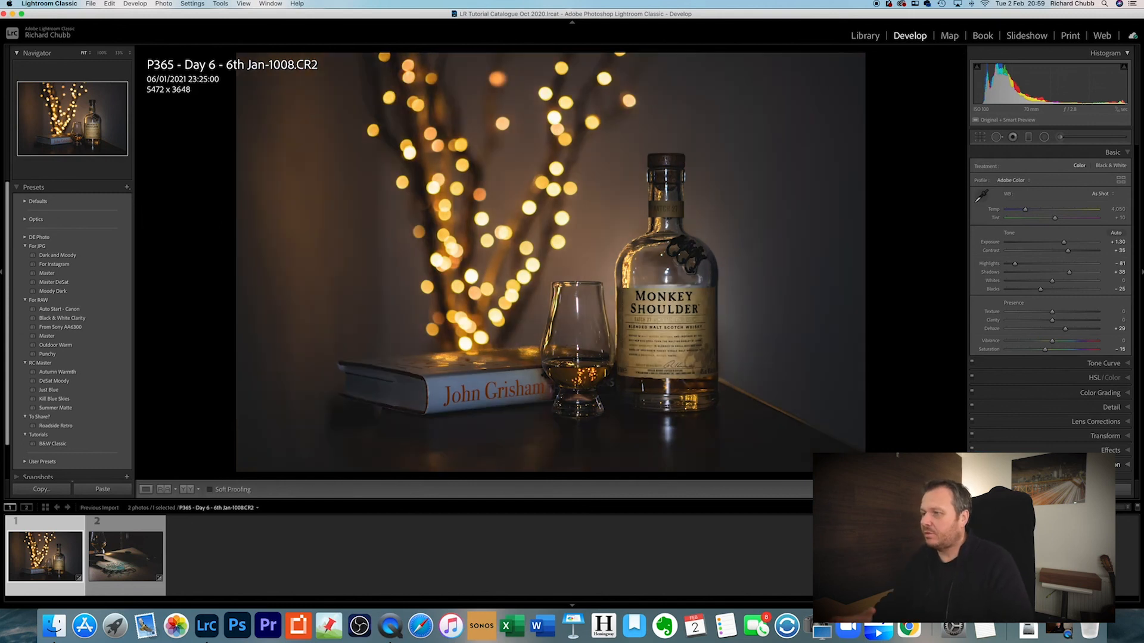